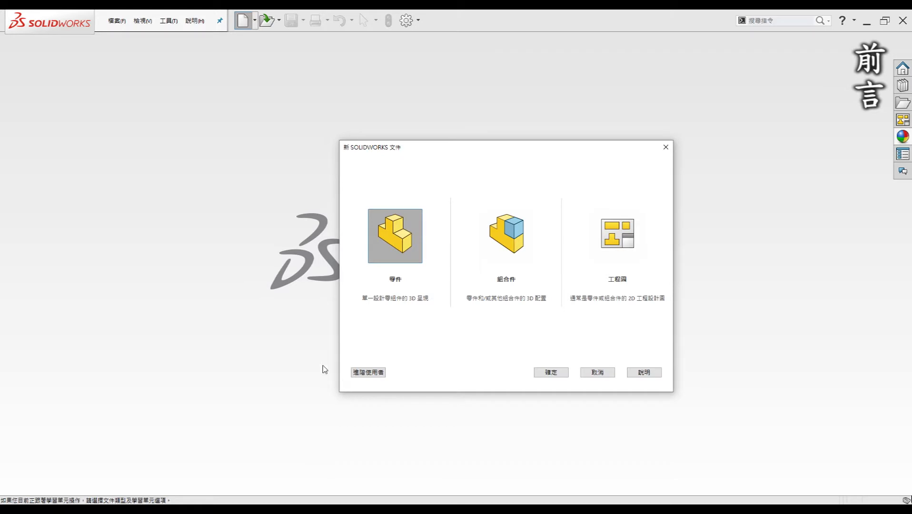
# - Switch the New Document dialog to the advanced view with Part, Assembly and Drawing templates
pyautogui.click(368, 373)
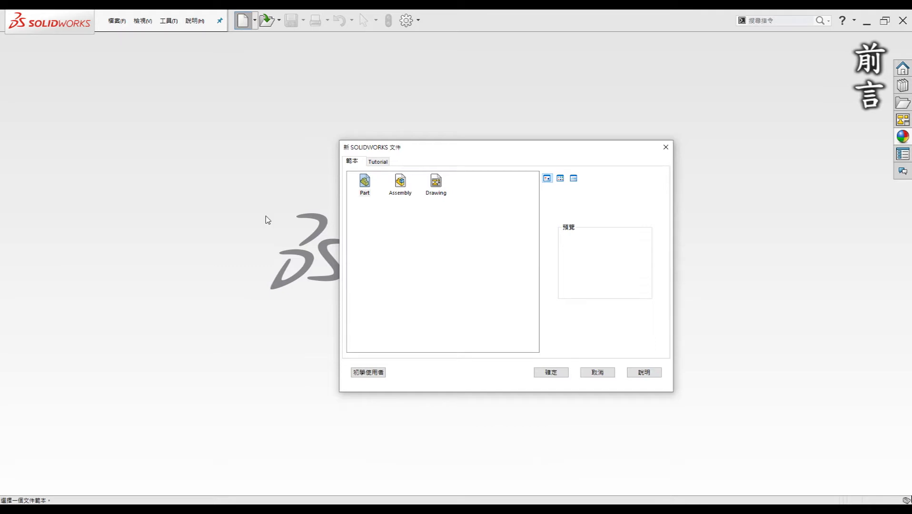
# - Toggle the New Document dialog to the novice view and back to advanced
pyautogui.click(364, 372)
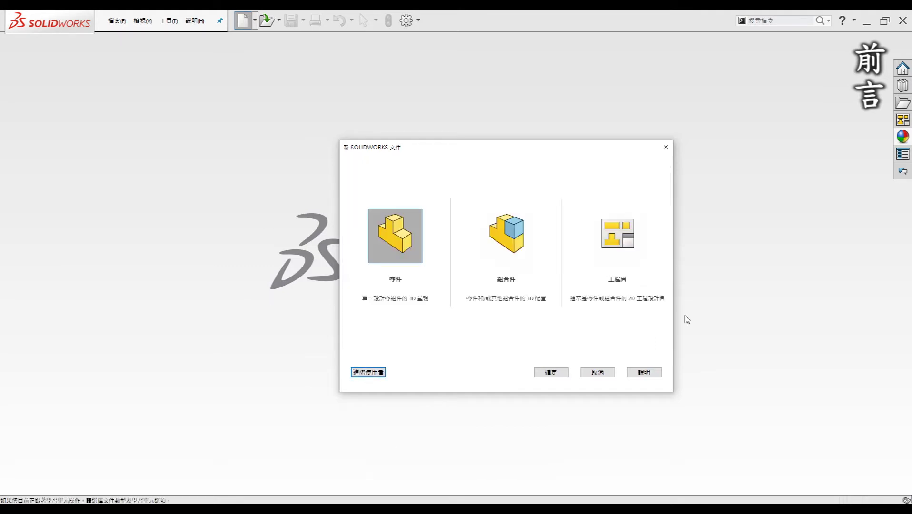
pyautogui.click(371, 373)
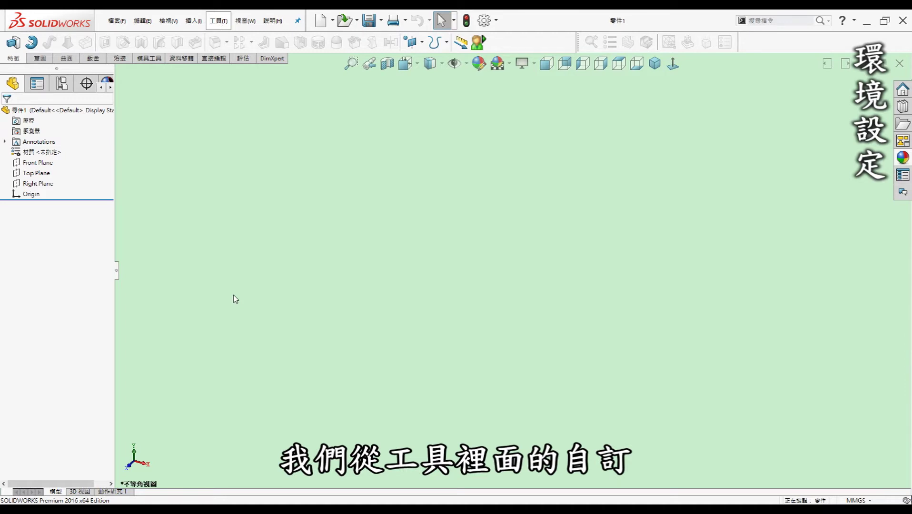
pyautogui.click(228, 425)
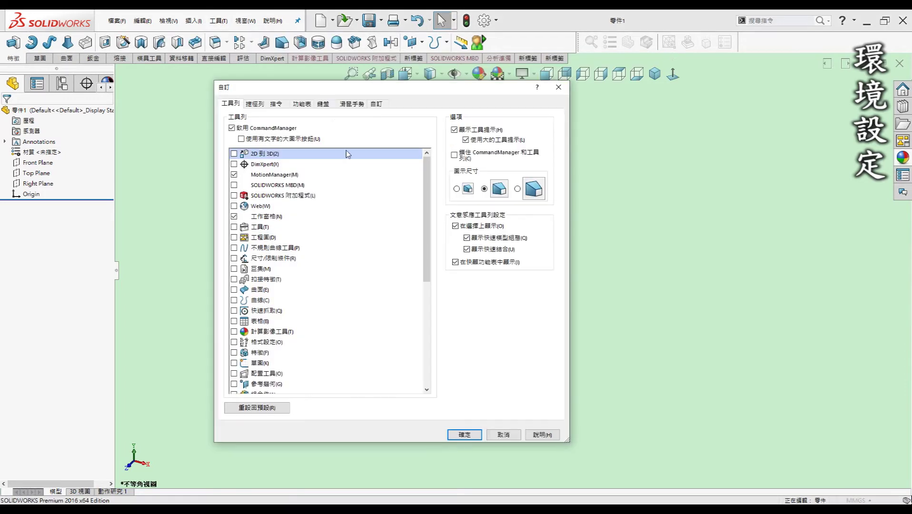
pyautogui.click(324, 105)
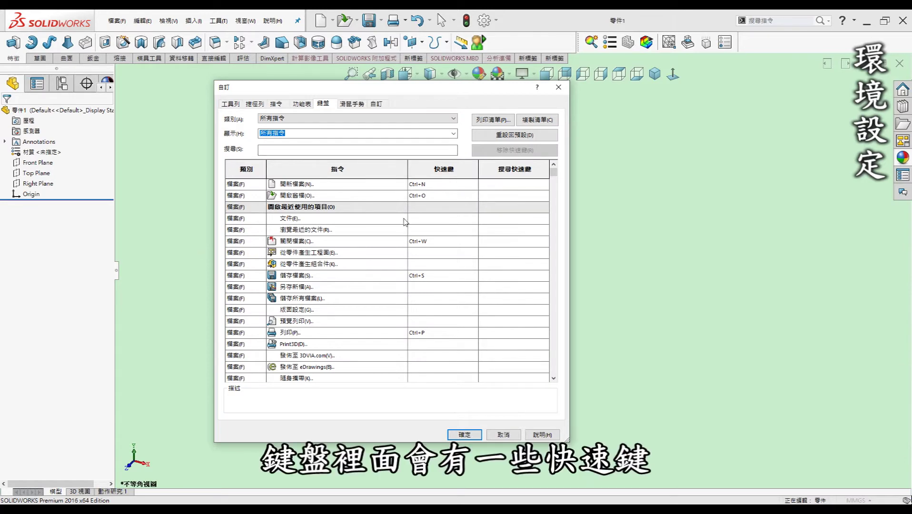
pyautogui.click(260, 106)
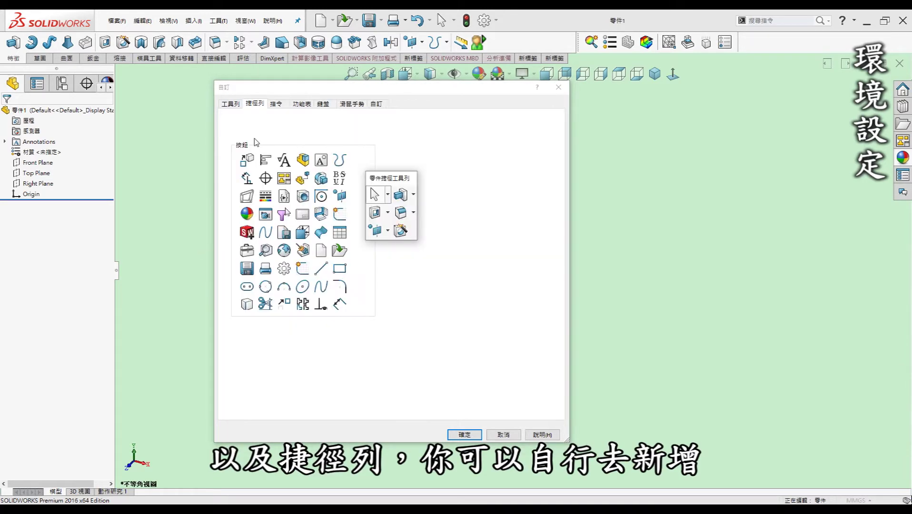
pyautogui.click(281, 106)
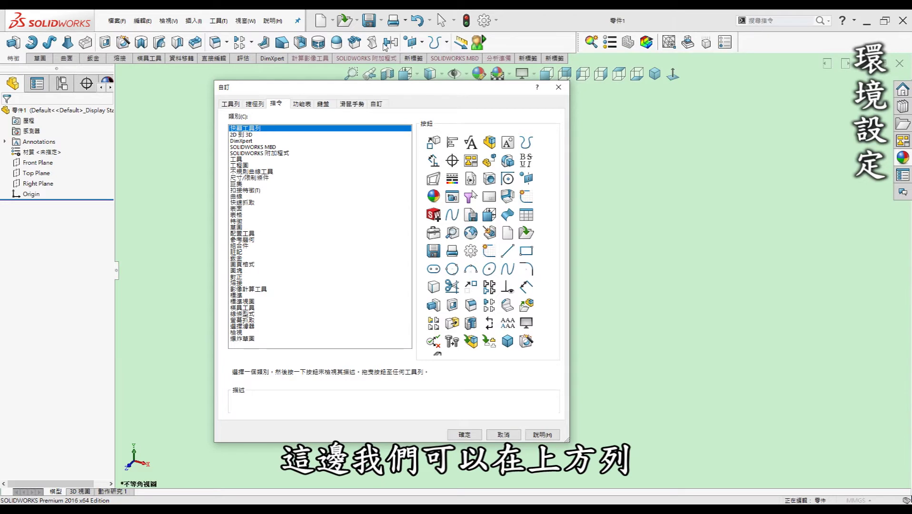
pyautogui.click(149, 58)
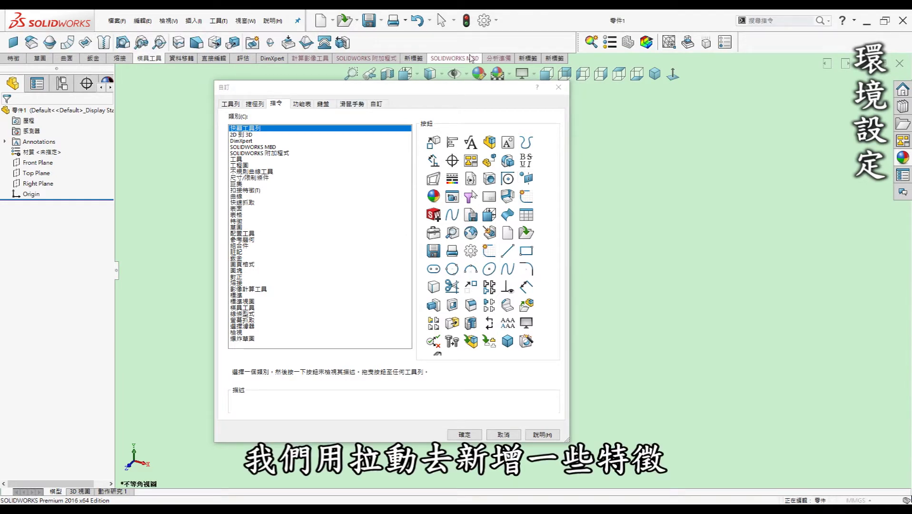
pyautogui.click(13, 58)
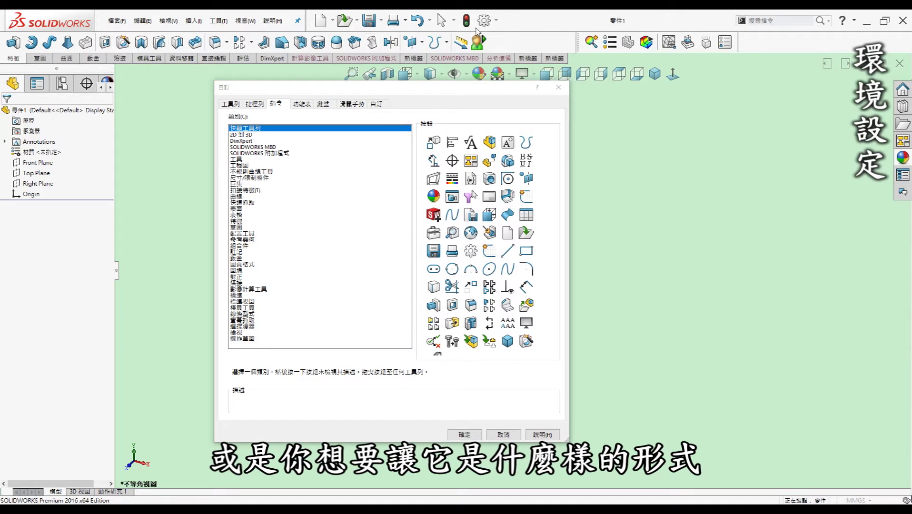
pyautogui.click(506, 427)
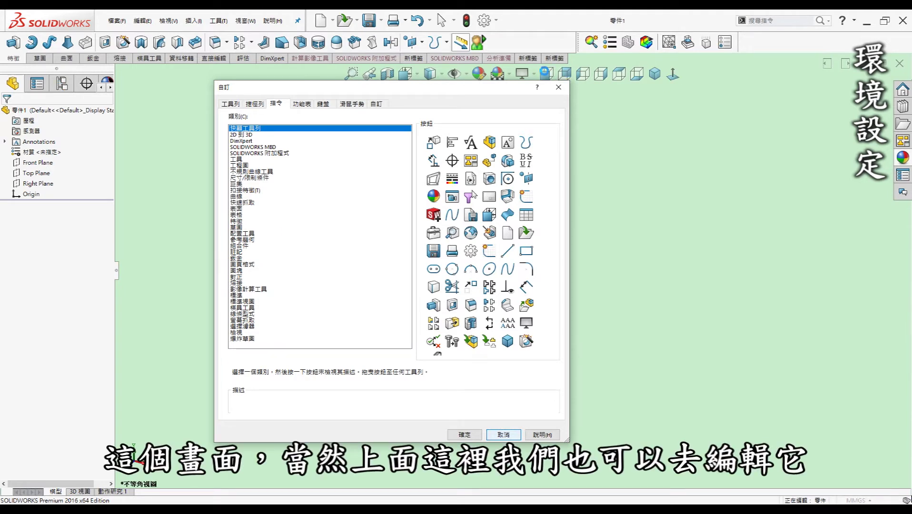
pyautogui.press('Escape')
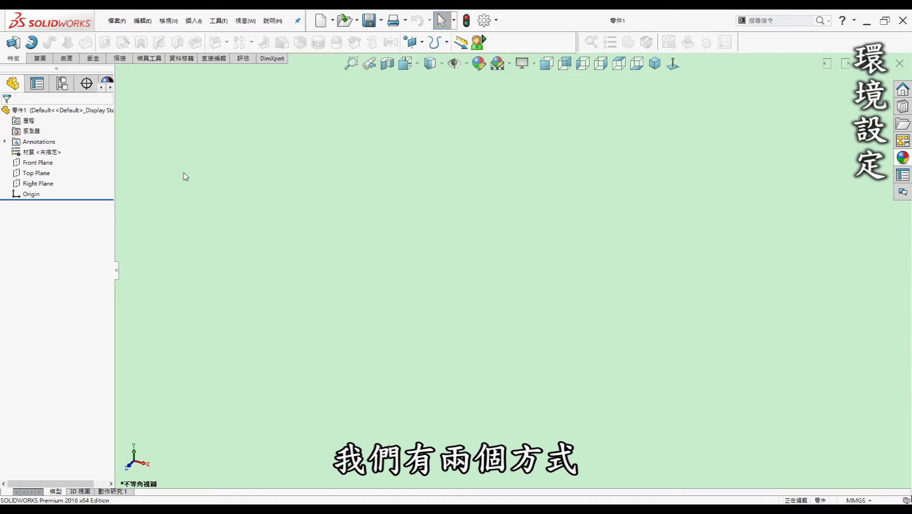
pyautogui.rightClick(44, 110)
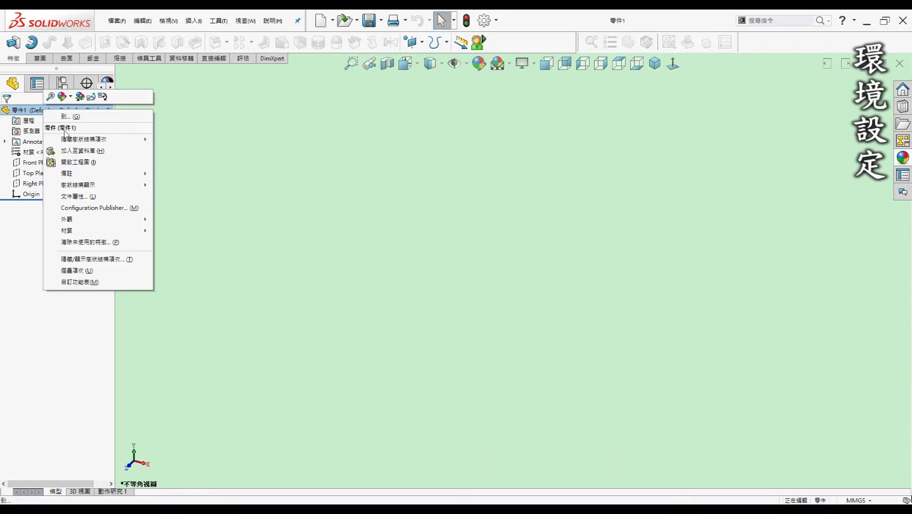
pyautogui.click(85, 197)
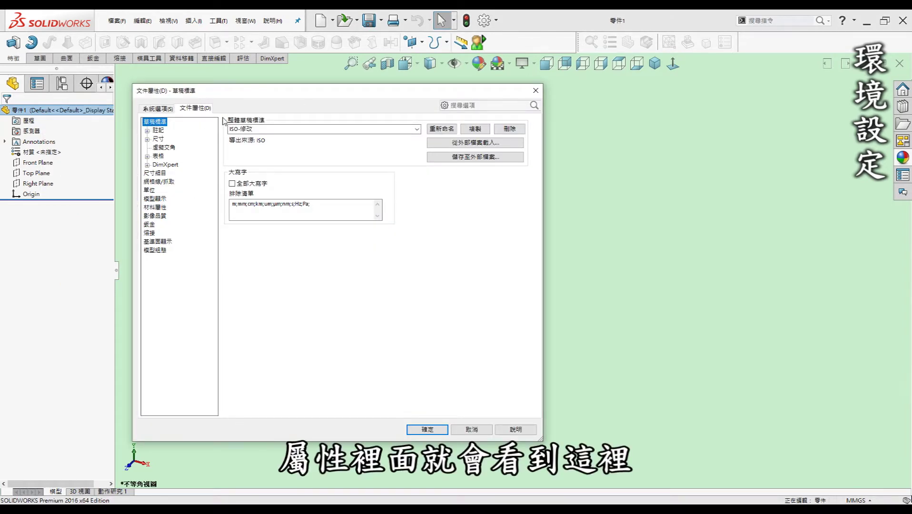
pyautogui.click(159, 108)
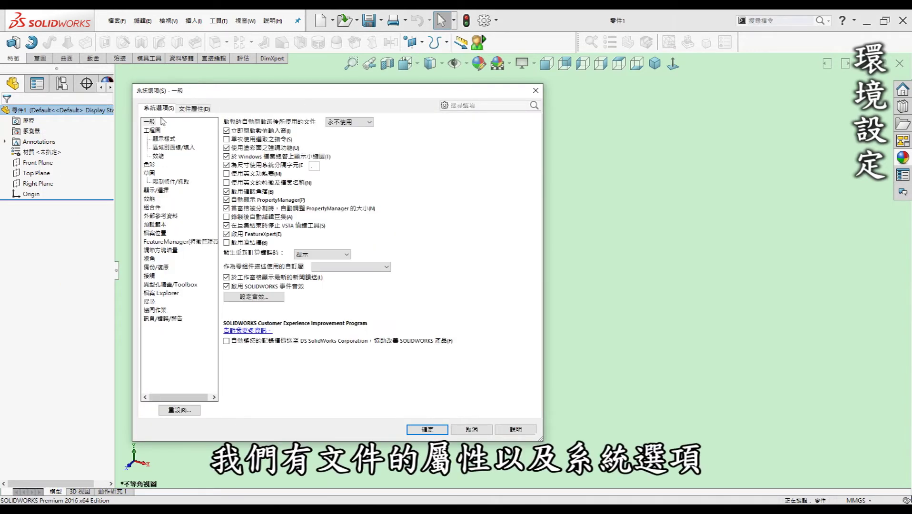
pyautogui.click(209, 110)
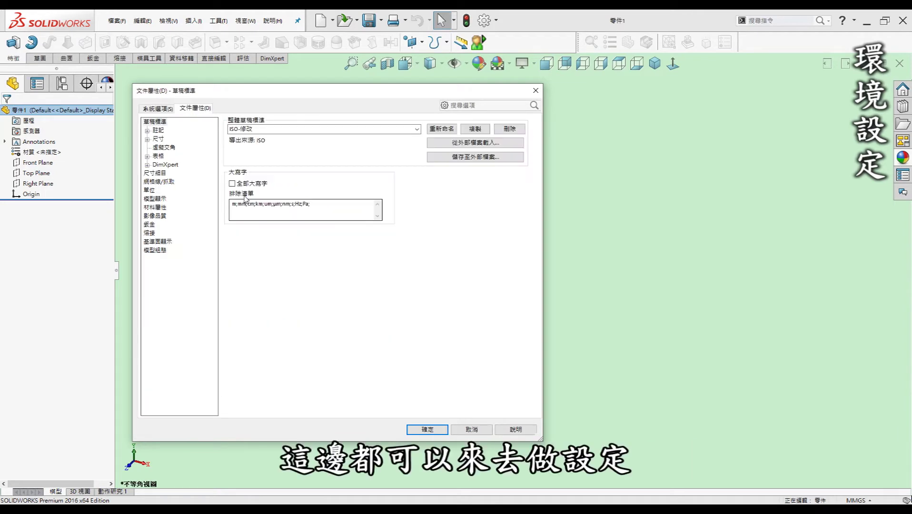
pyautogui.click(481, 429)
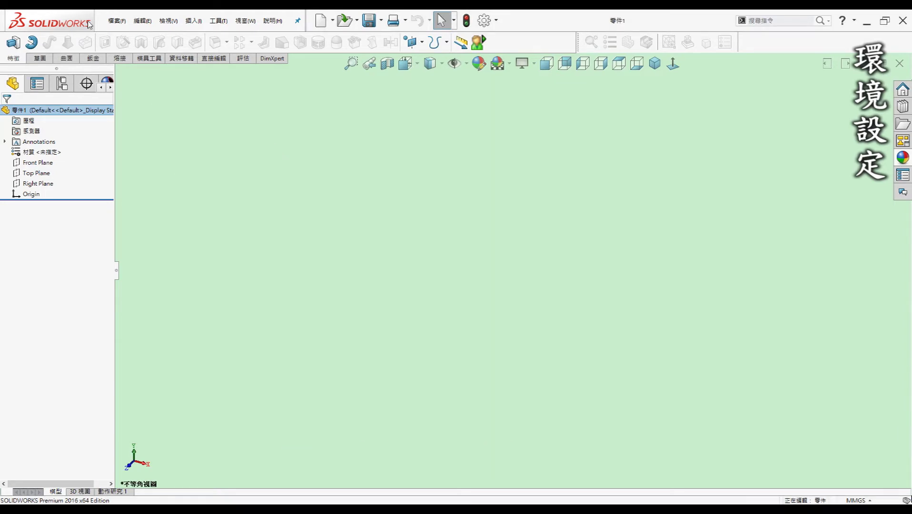
pyautogui.click(113, 20)
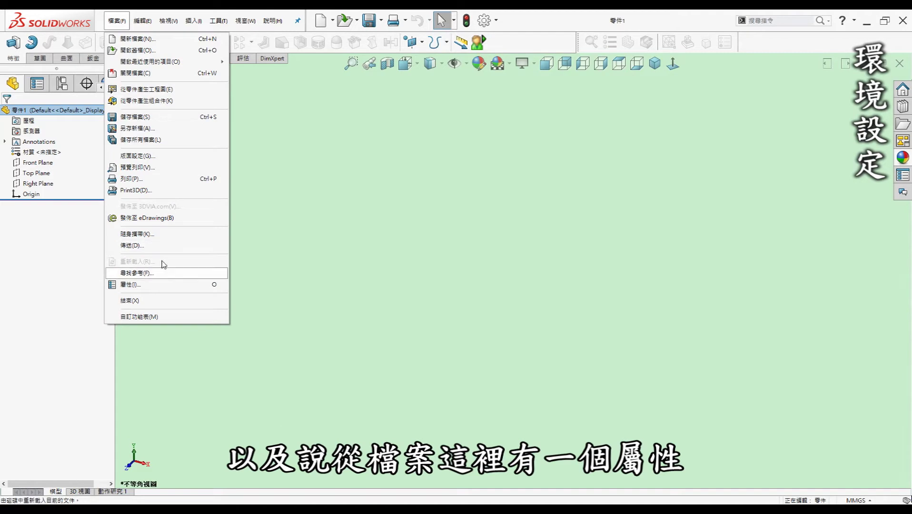
pyautogui.click(154, 287)
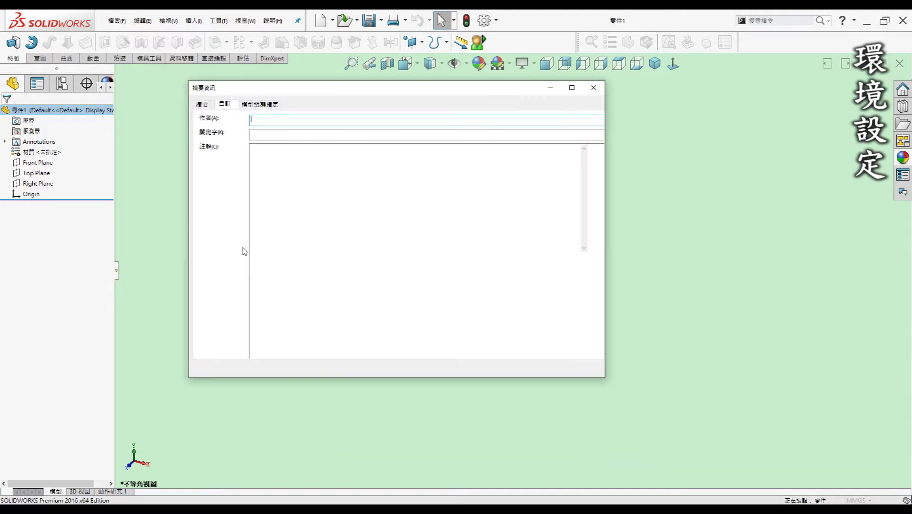
pyautogui.click(225, 104)
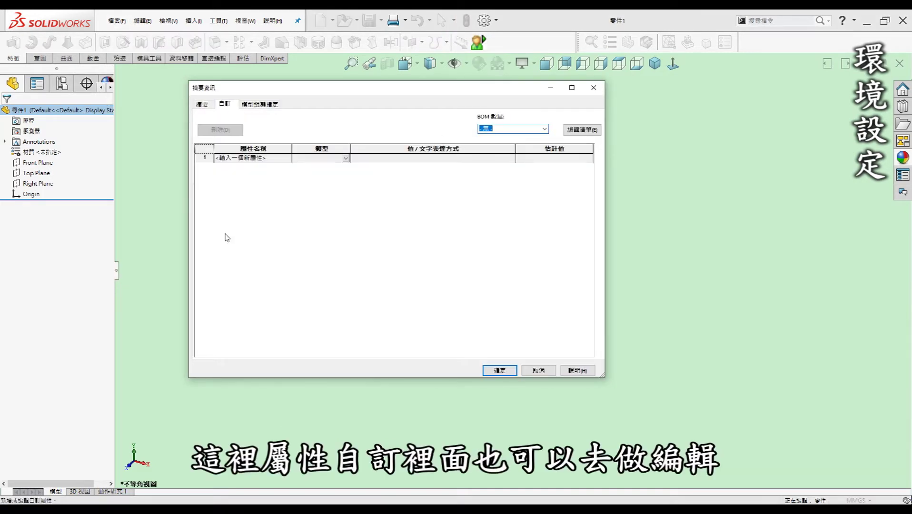
pyautogui.click(534, 371)
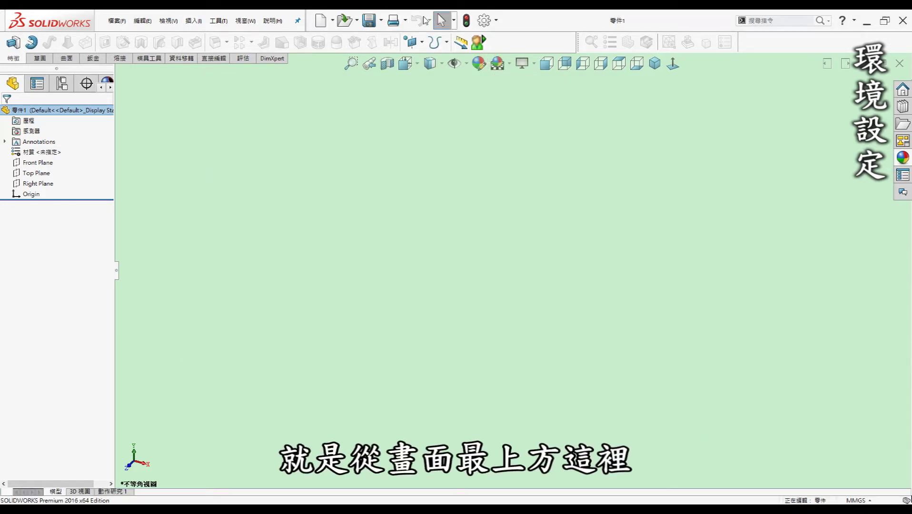
pyautogui.click(484, 21)
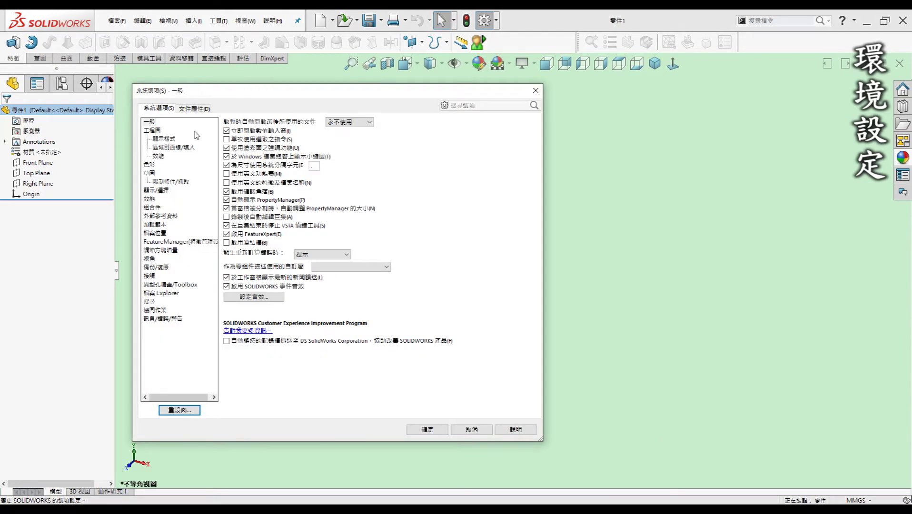
pyautogui.click(187, 109)
pyautogui.click(150, 109)
pyautogui.click(484, 425)
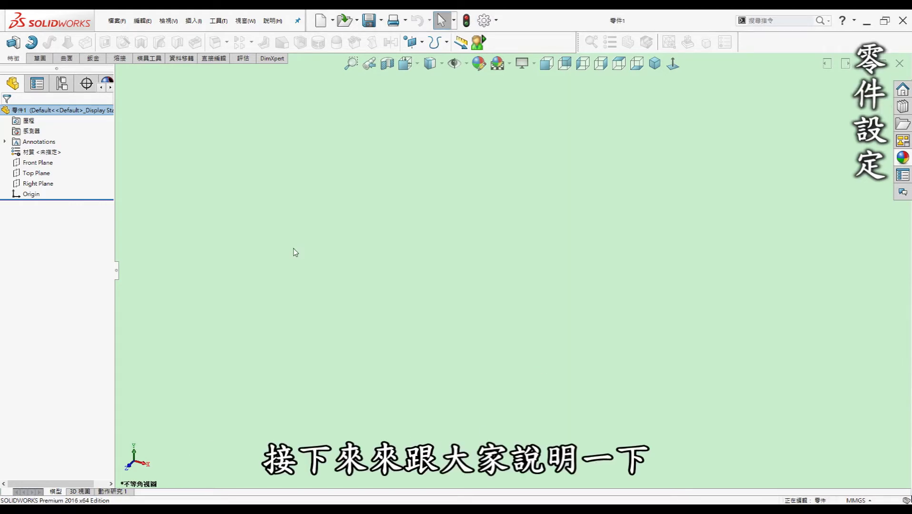
# - Open Document Properties > Units for 零件1, showing the MMGS unit system
pyautogui.rightClick(82, 110)
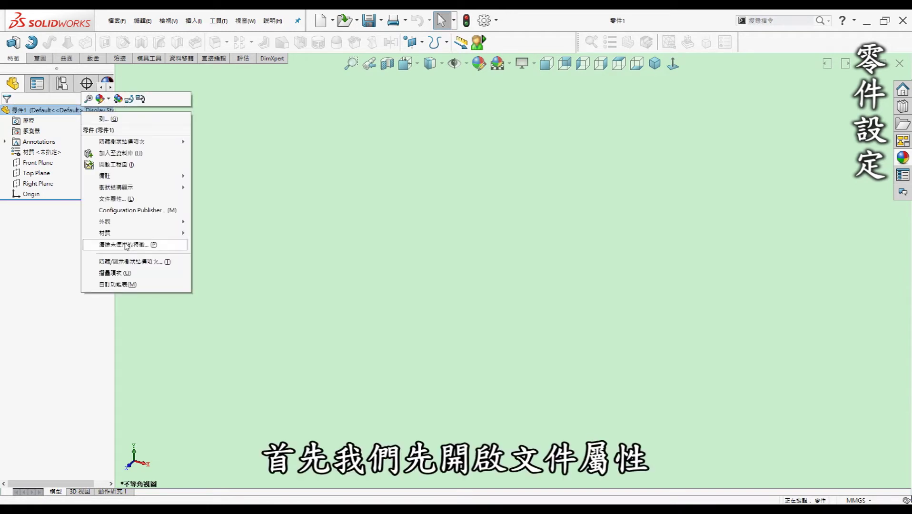
pyautogui.click(132, 204)
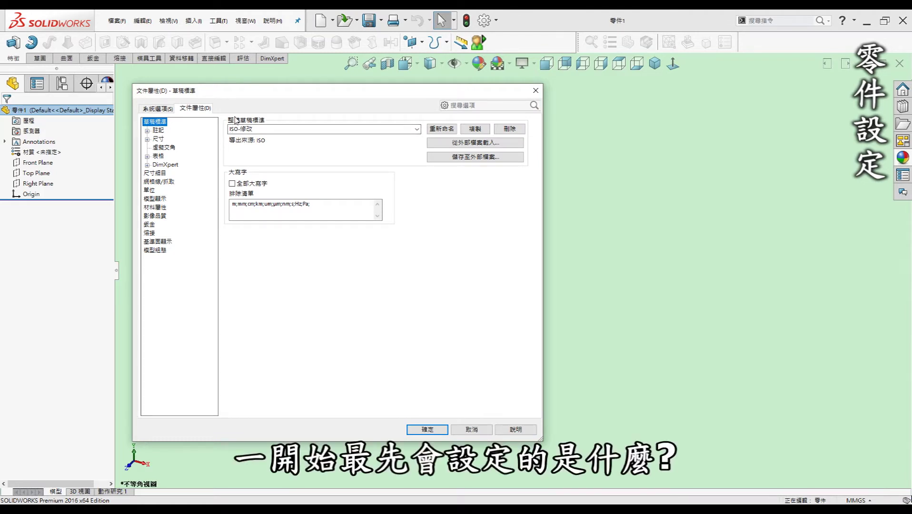
pyautogui.click(161, 109)
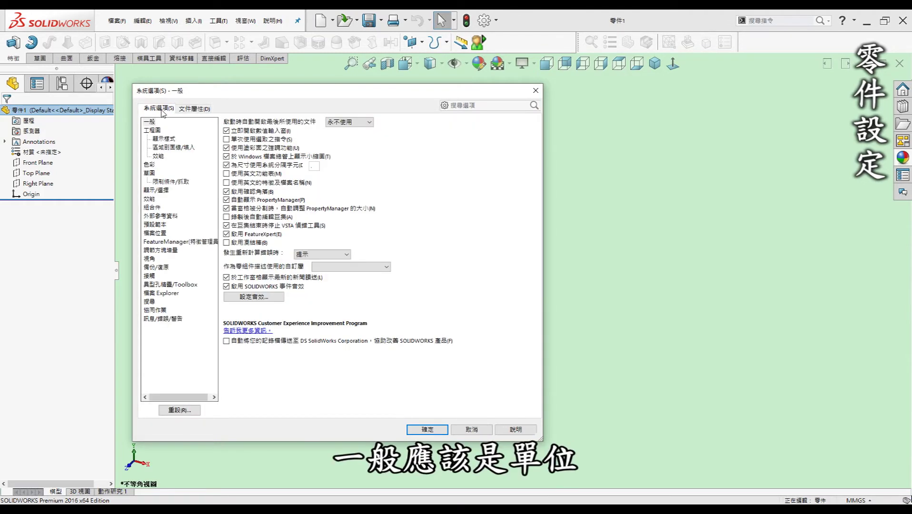
pyautogui.click(191, 109)
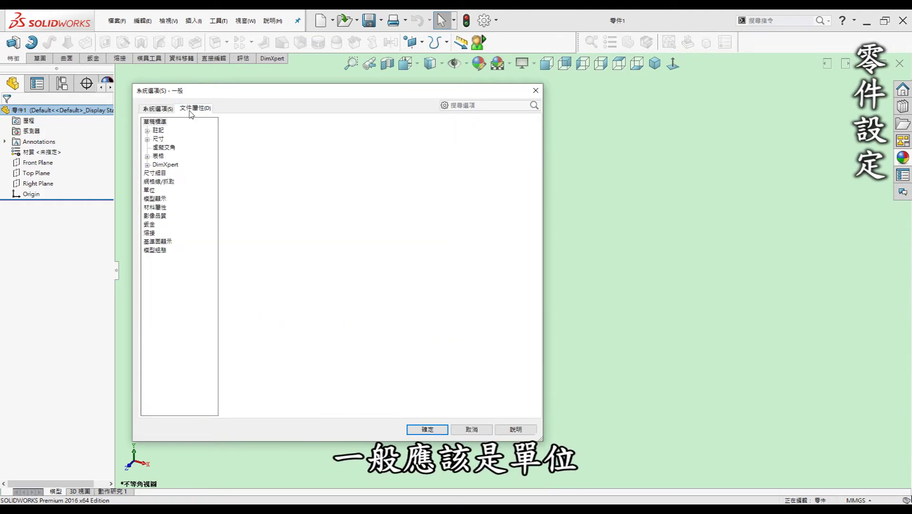
pyautogui.click(149, 190)
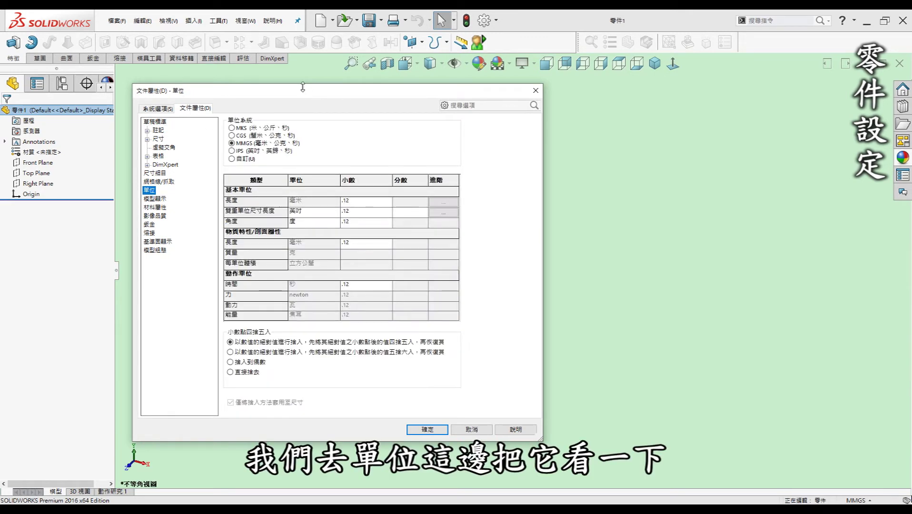
pyautogui.moveTo(301, 90); pyautogui.dragTo(365, 86)
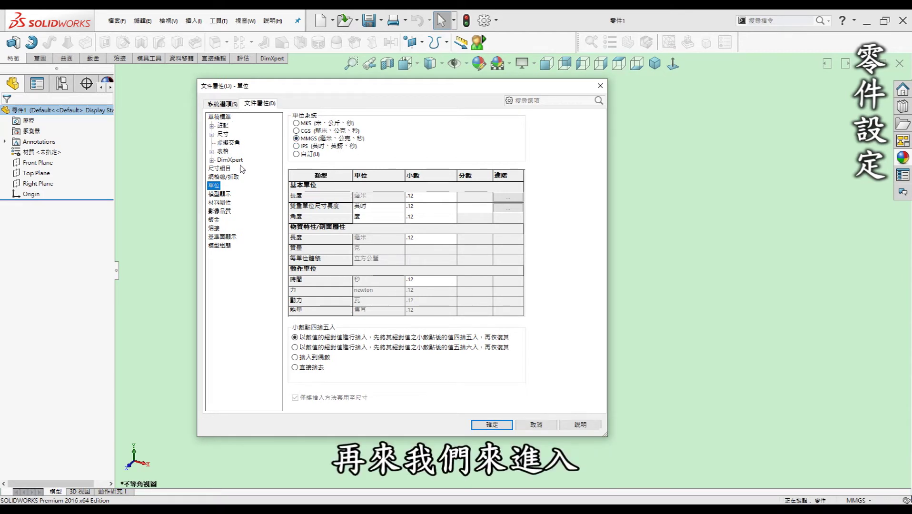
# - Set the Annotations edge/vertex arrow style to the solid filled arrowhead
pyautogui.click(222, 126)
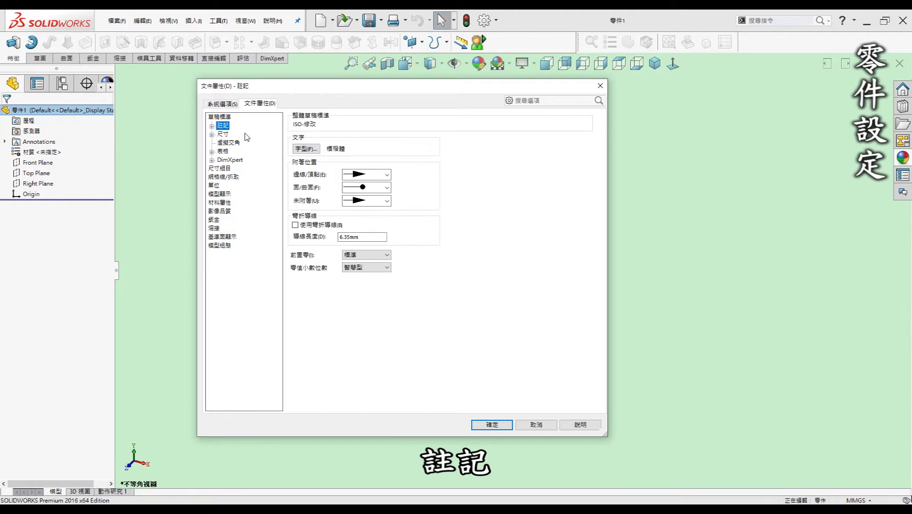
pyautogui.click(212, 126)
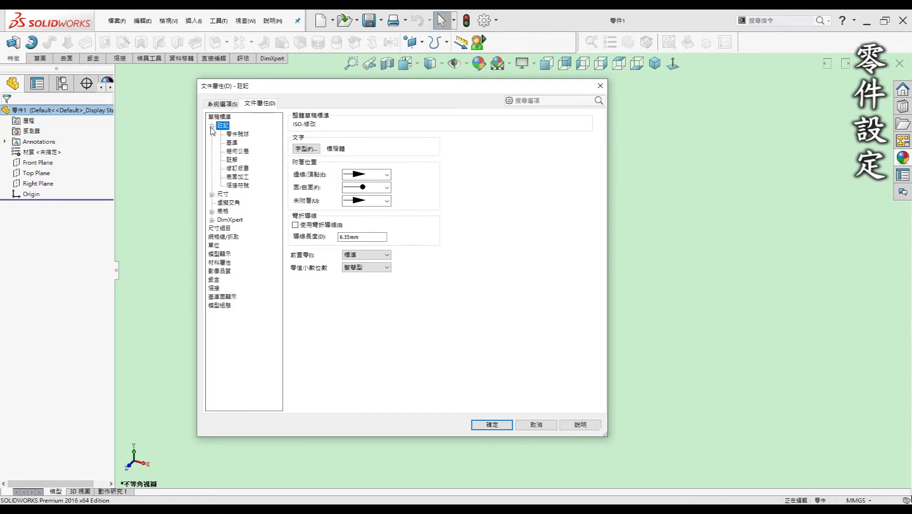
pyautogui.click(237, 134)
pyautogui.click(228, 127)
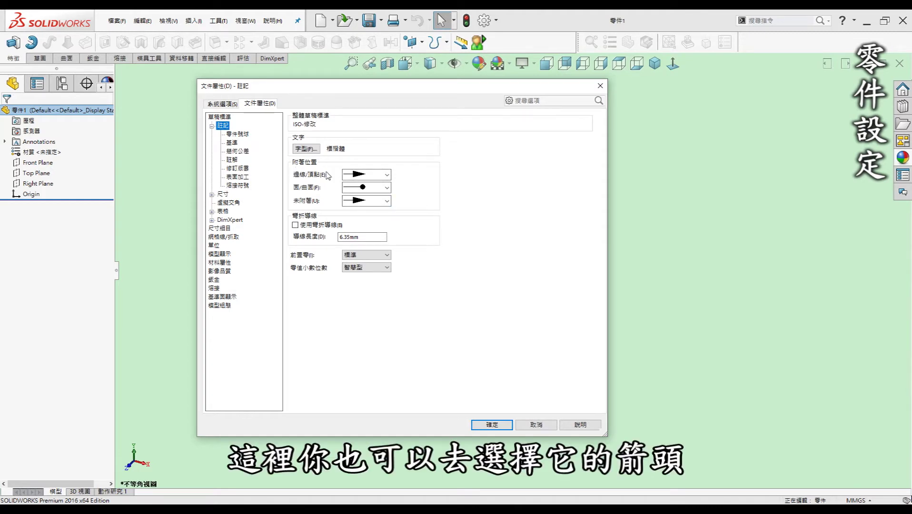
pyautogui.click(387, 174)
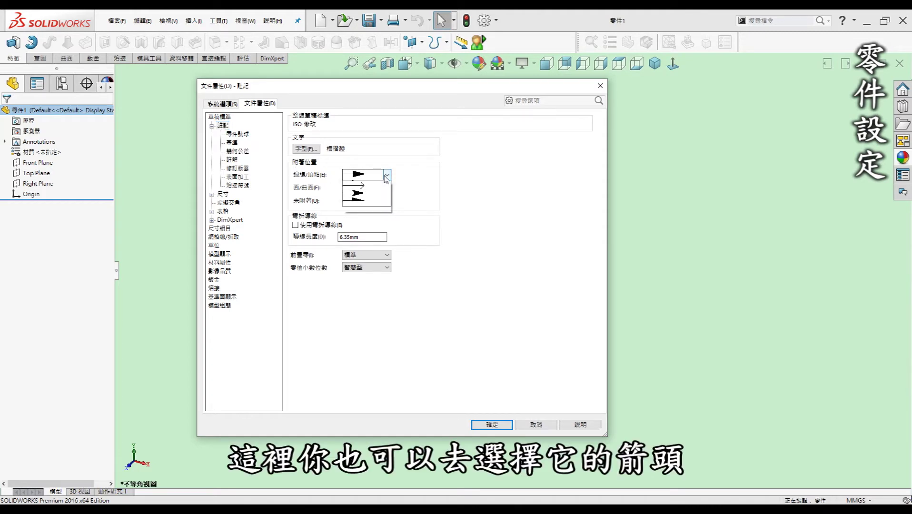
pyautogui.click(447, 217)
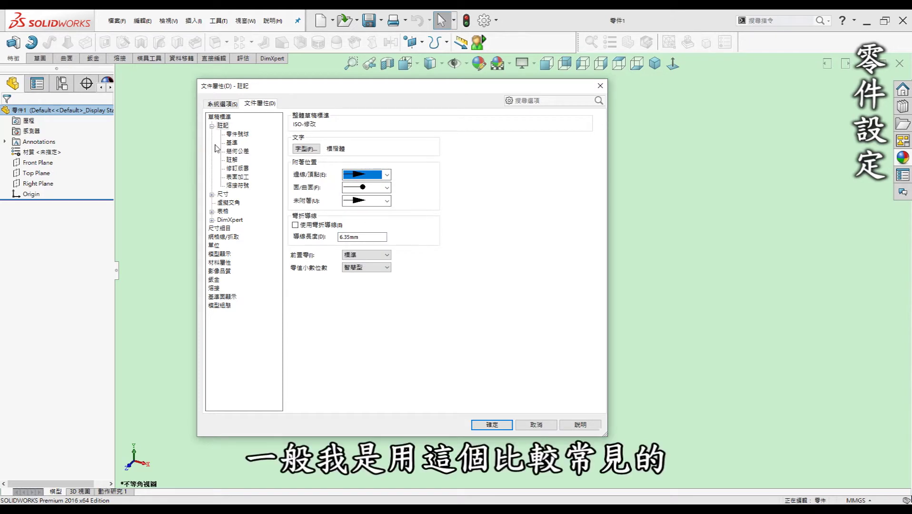
# - Review the Surface Finish, Revision Cloud and Note settings, then expand Dimensions
pyautogui.click(238, 177)
pyautogui.click(235, 168)
pyautogui.click(231, 160)
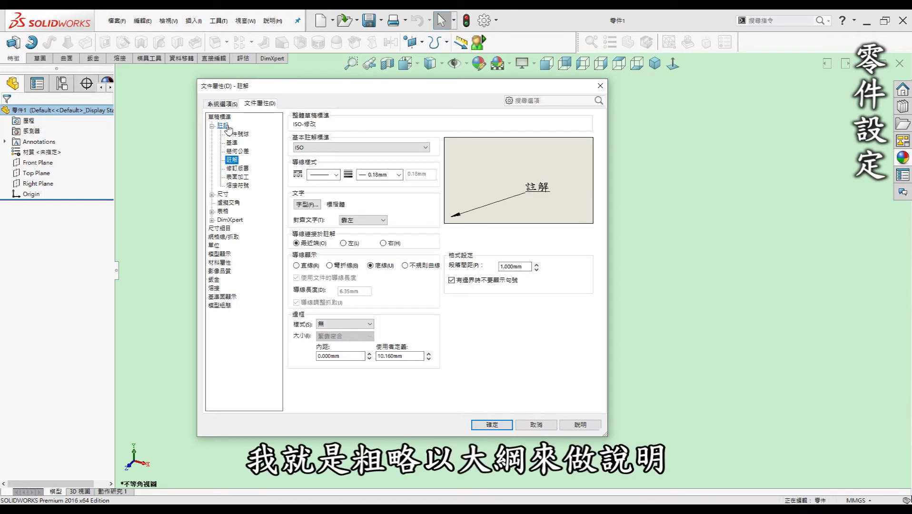
pyautogui.click(212, 194)
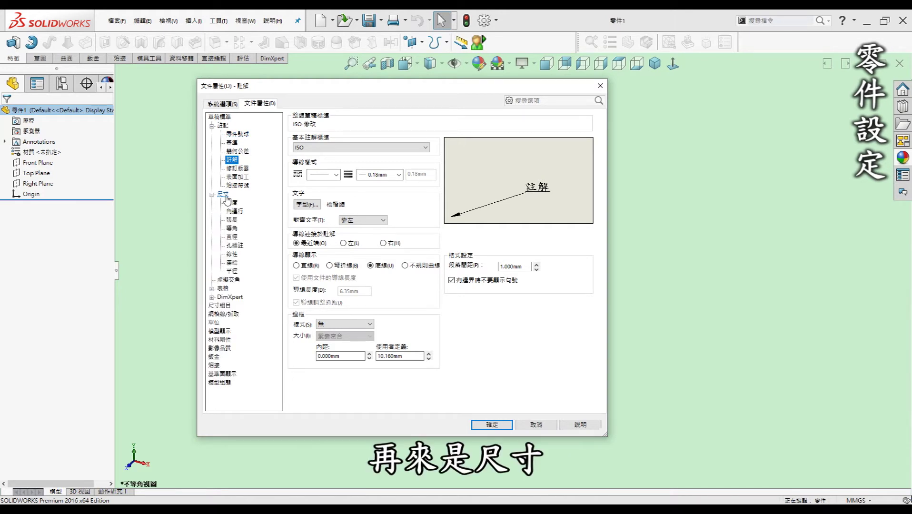
# - Set the Dimensions arrow style to the solid filled arrowhead
pyautogui.click(223, 195)
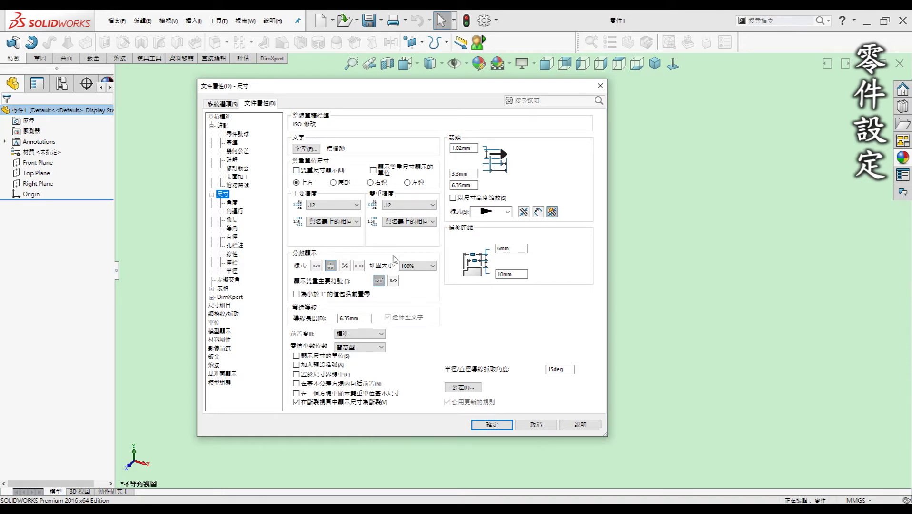
pyautogui.click(508, 213)
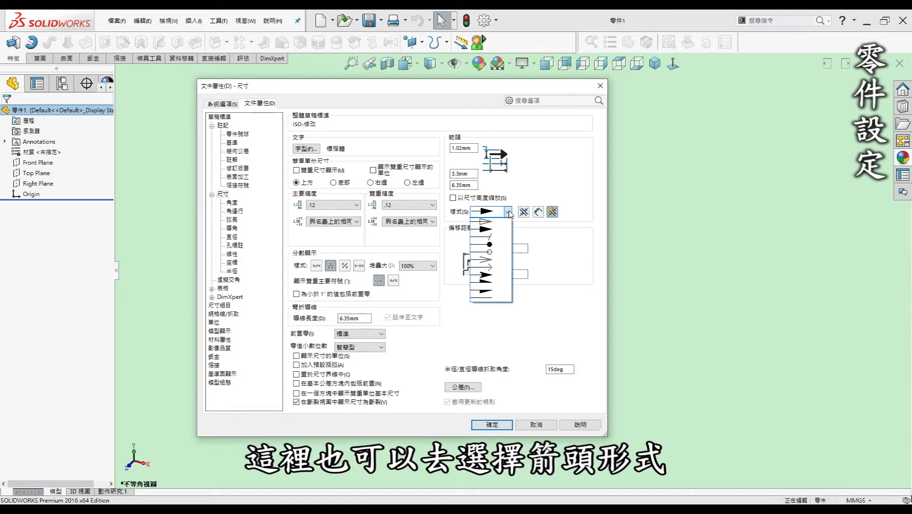
pyautogui.click(484, 220)
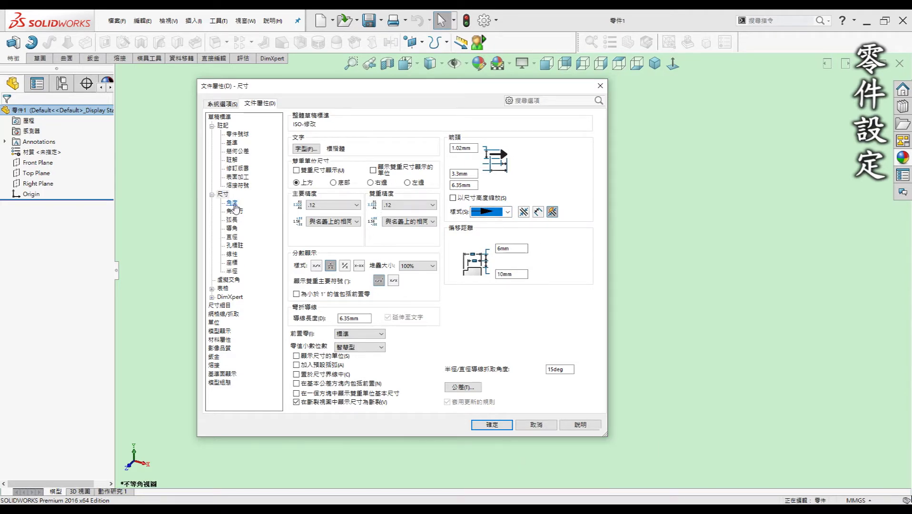
pyautogui.click(232, 203)
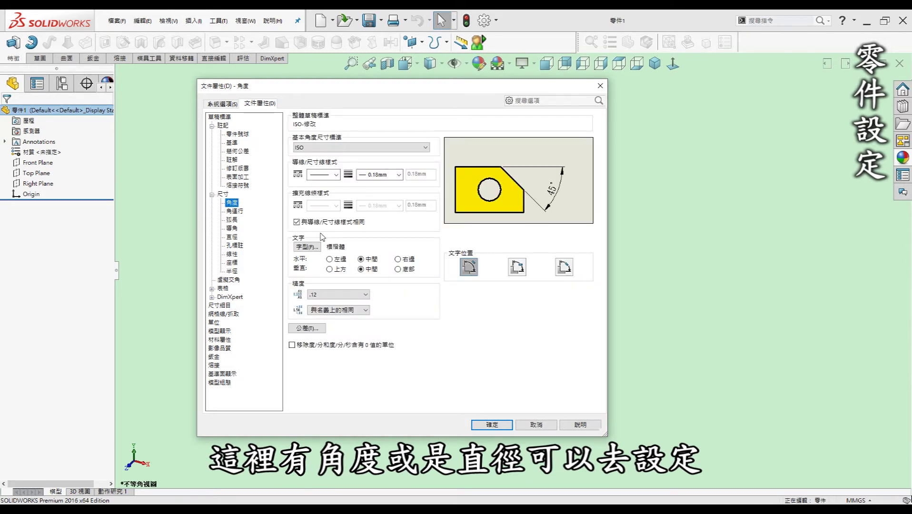
# - Review the Diameter, Radius, Linear and Hole Callout dimension settings
pyautogui.click(233, 237)
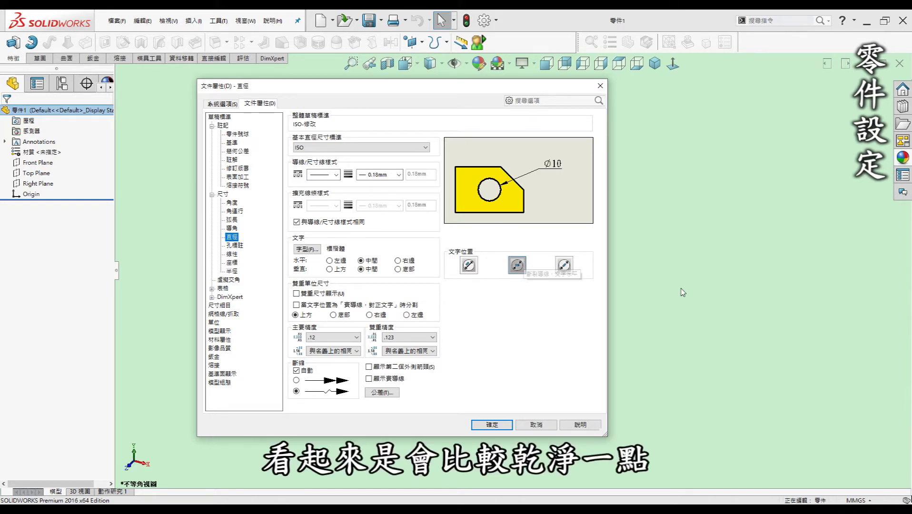
pyautogui.click(231, 270)
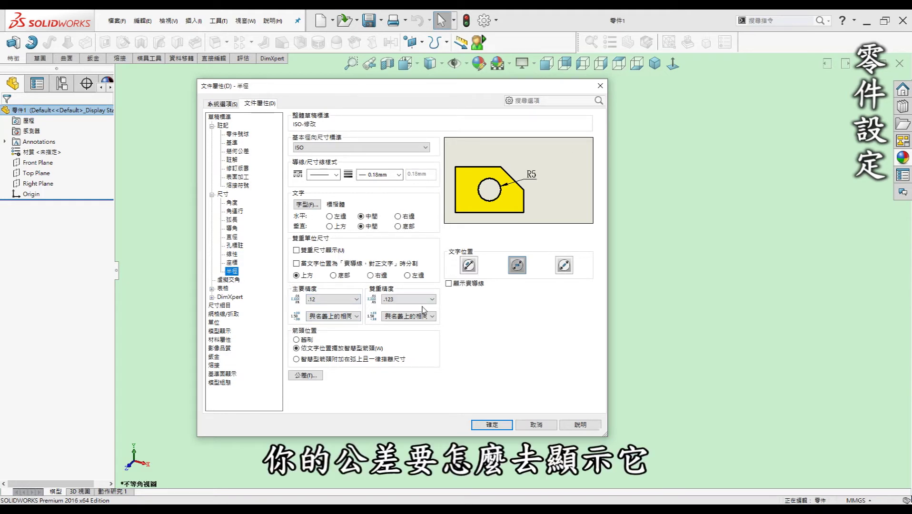
pyautogui.click(241, 253)
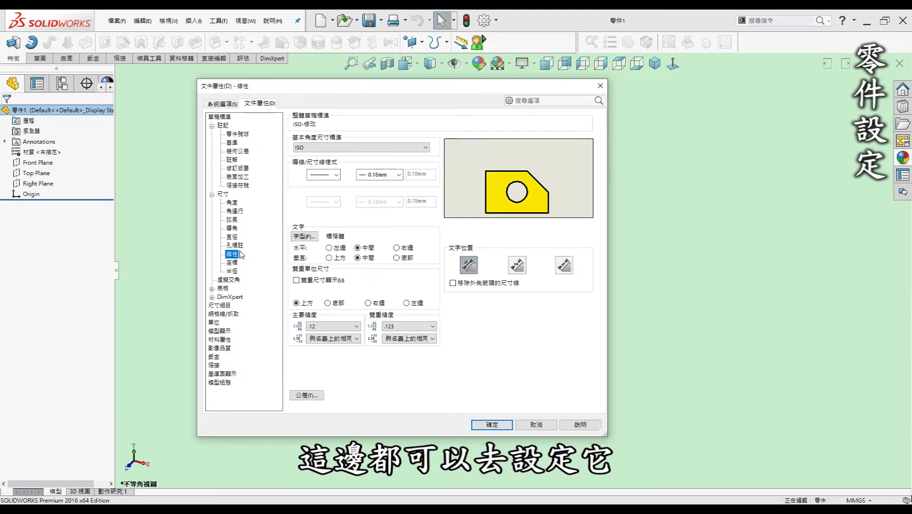
pyautogui.click(236, 246)
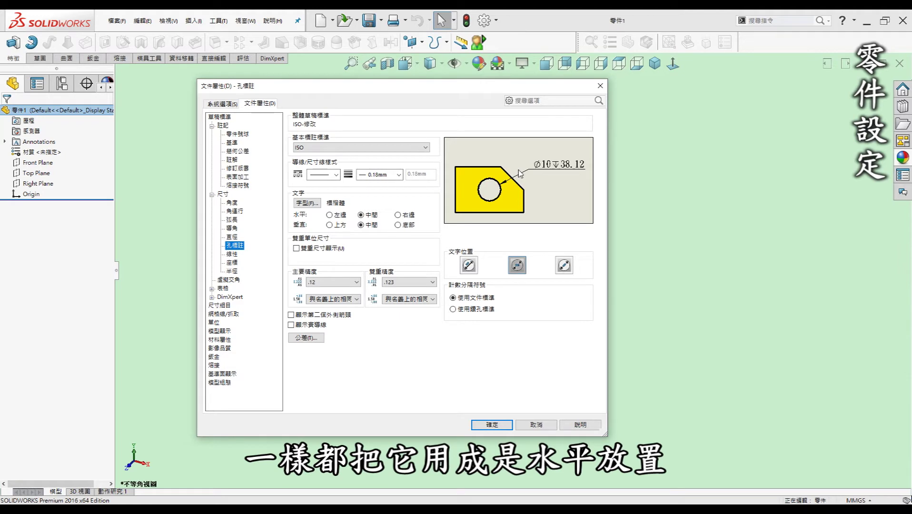
# - Set chamfer dimension text (10 X 45°) to display horizontally
pyautogui.click(232, 228)
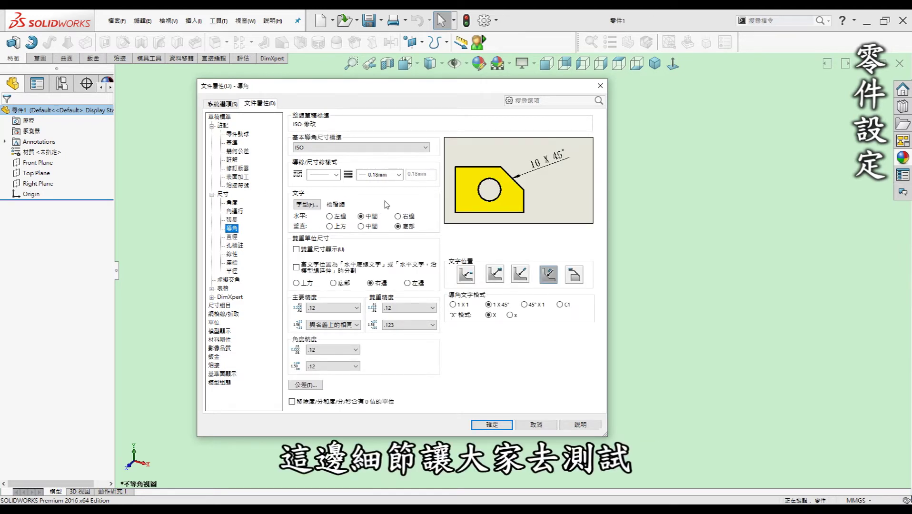
pyautogui.click(501, 277)
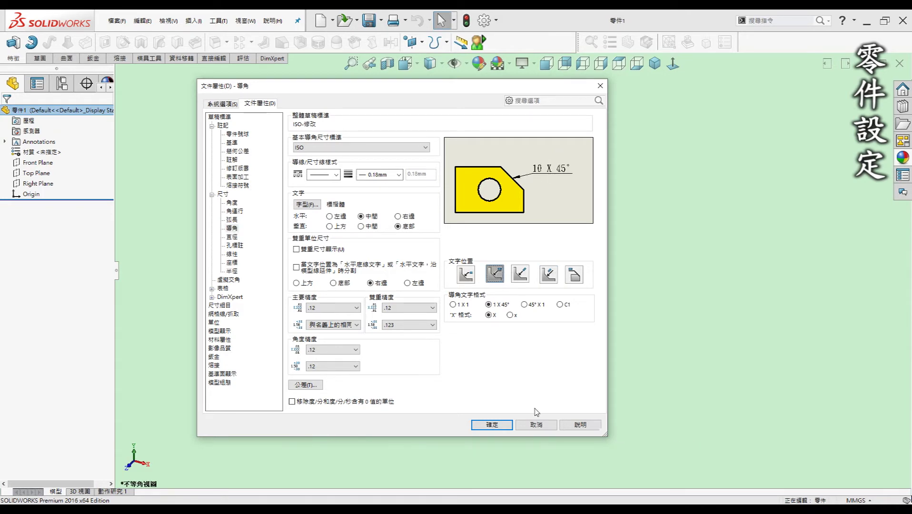
pyautogui.click(232, 228)
pyautogui.click(222, 288)
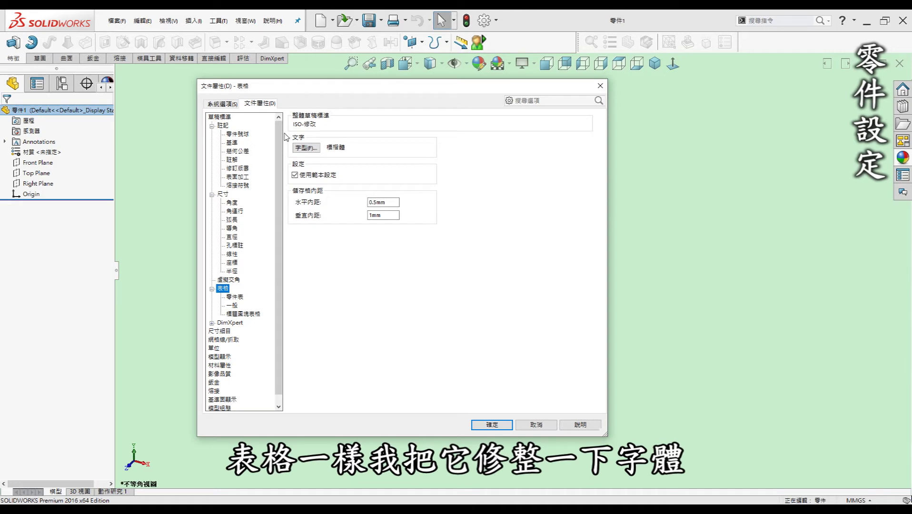
# - Review the Bill of Materials table settings and DimXpert categories, ending on Detailing
pyautogui.click(233, 298)
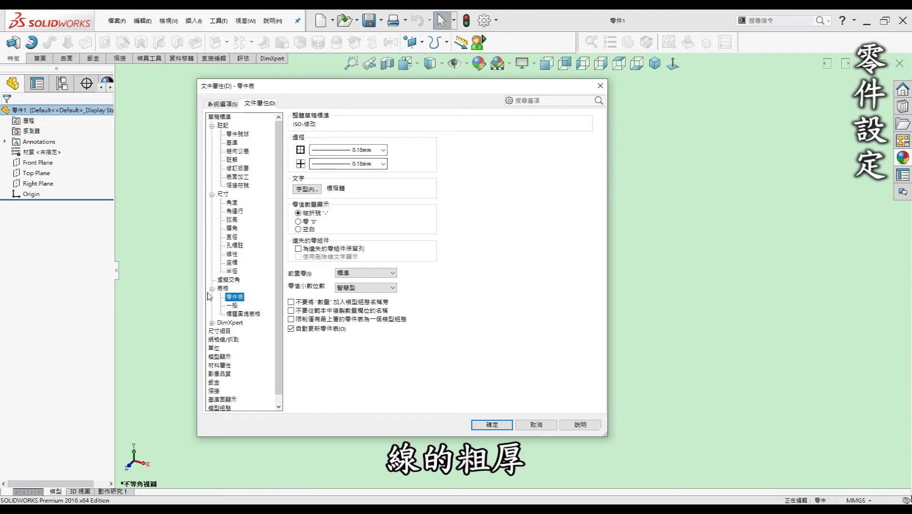
pyautogui.click(212, 323)
pyautogui.click(212, 323)
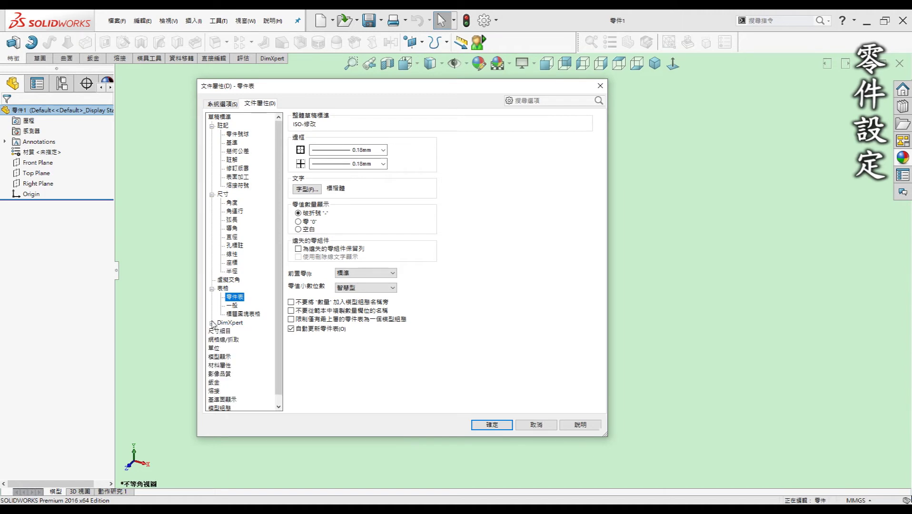
pyautogui.click(218, 331)
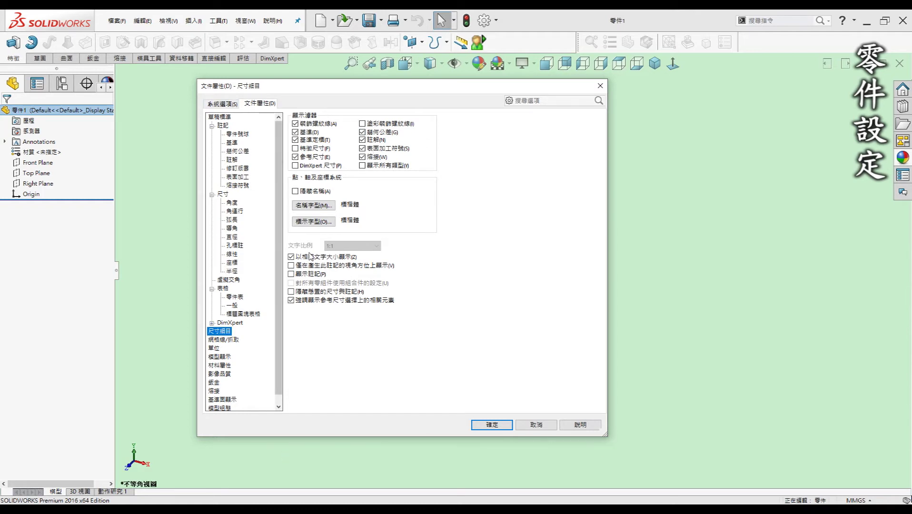
# - Review the Grid/Snap, Model Display, Image Quality and Sheet Metal document settings
pyautogui.scroll(-1, 276, 307)
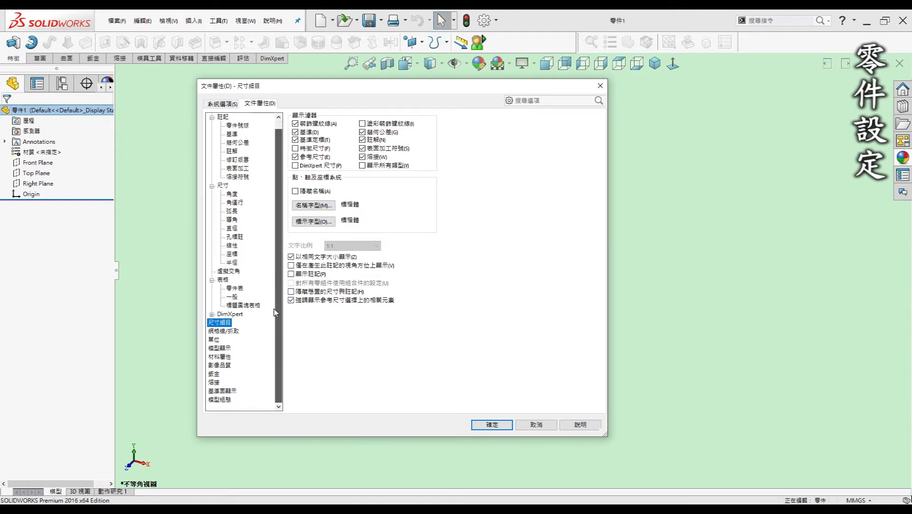
pyautogui.click(222, 332)
pyautogui.click(219, 348)
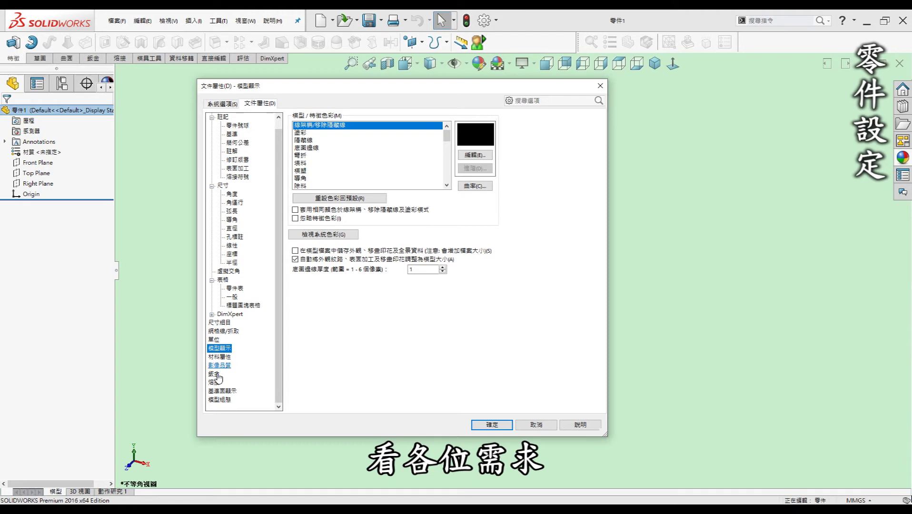
pyautogui.click(220, 365)
pyautogui.click(214, 373)
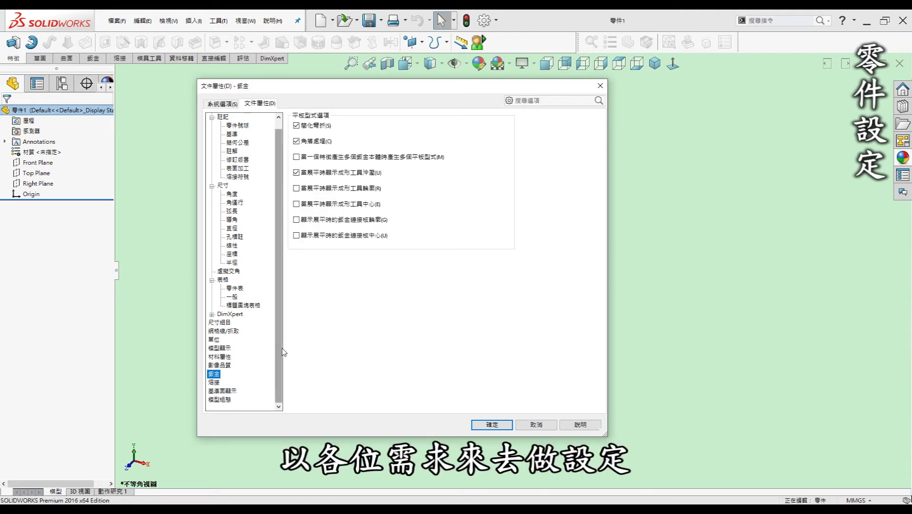
pyautogui.scroll(1, 283, 353)
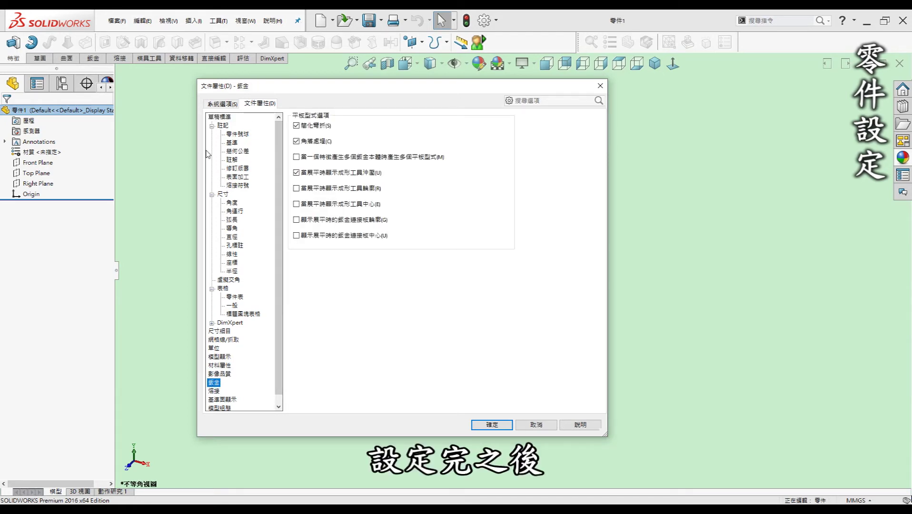
pyautogui.click(222, 104)
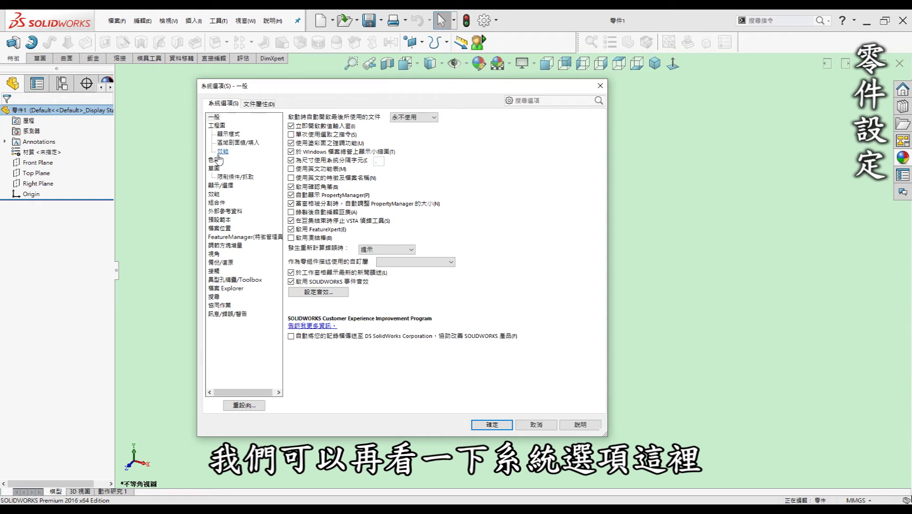
# - Accept the Options settings and open the part's File > Properties custom properties
pyautogui.click(226, 125)
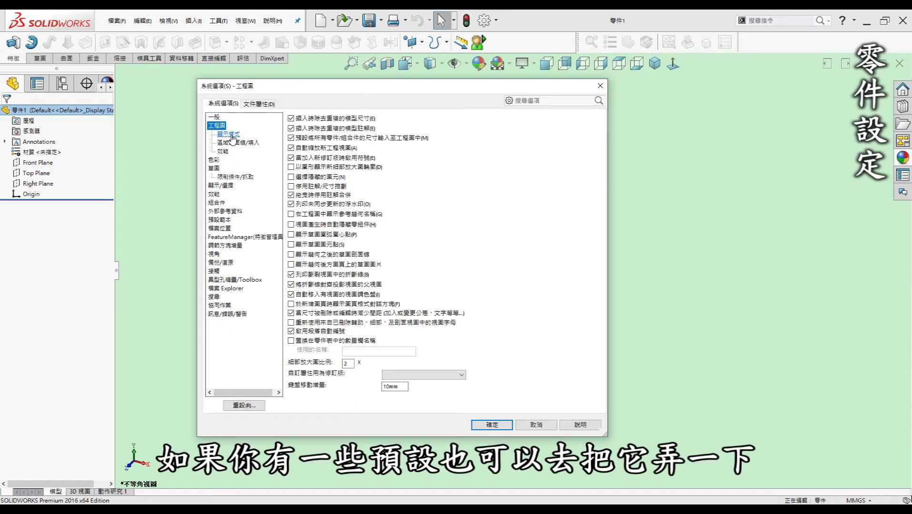
pyautogui.click(272, 103)
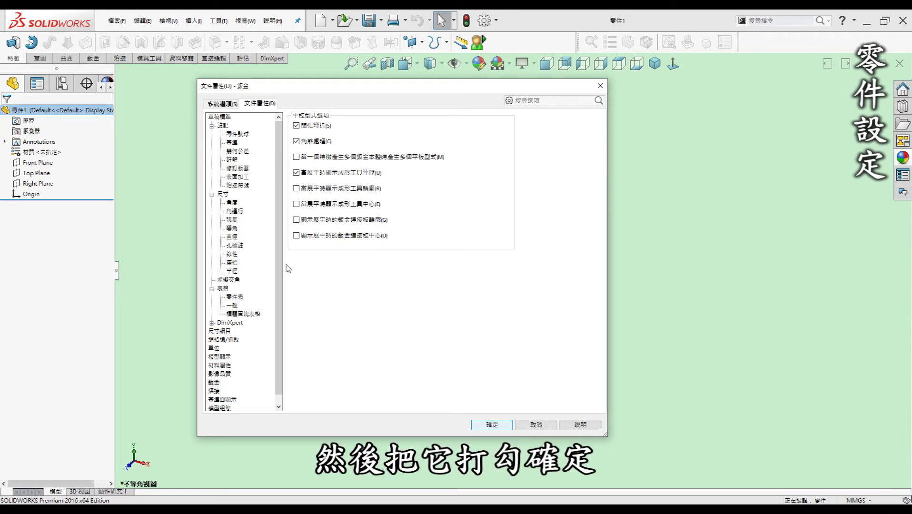
pyautogui.press('Return')
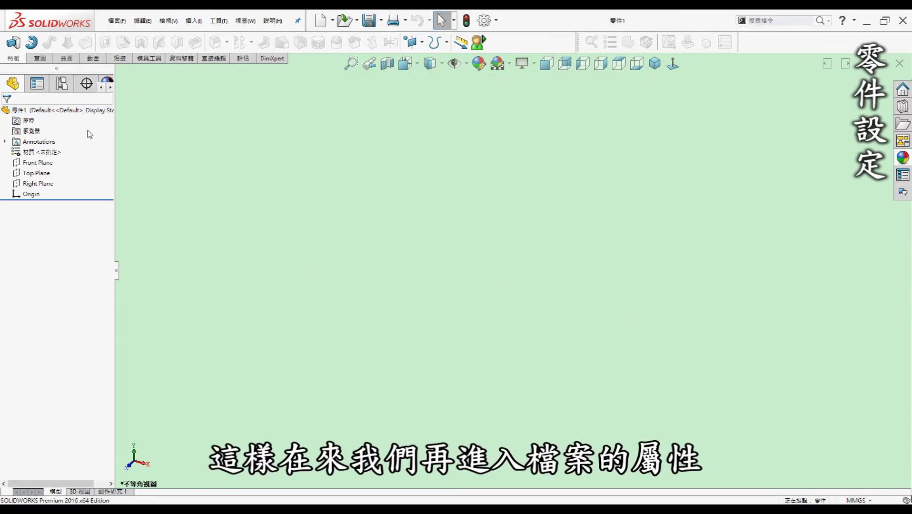
pyautogui.click(116, 21)
pyautogui.click(223, 285)
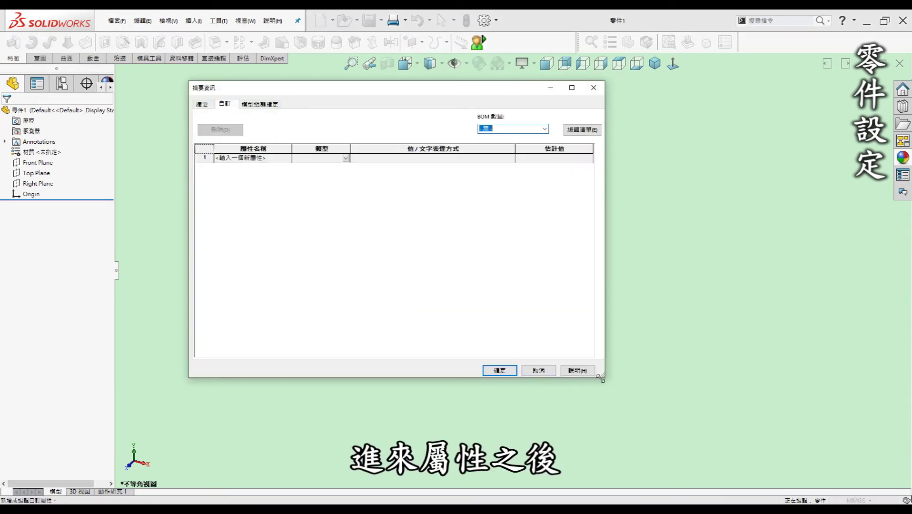
# - Add the custom property 設計者 with the designer's initials as its value
pyautogui.moveTo(601, 378); pyautogui.dragTo(664, 432)
pyautogui.moveTo(378, 89); pyautogui.dragTo(435, 85)
pyautogui.click(334, 155)
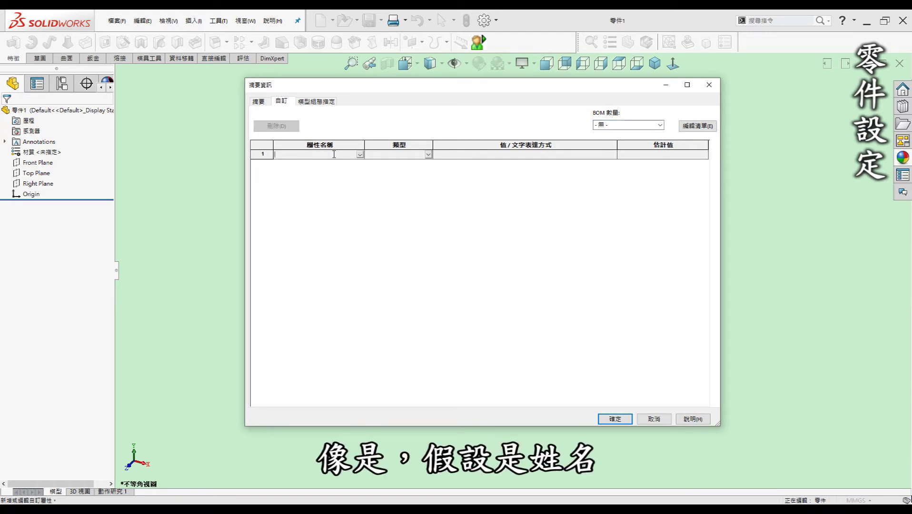
pyautogui.write('ㄒㄧㄥ4vu')
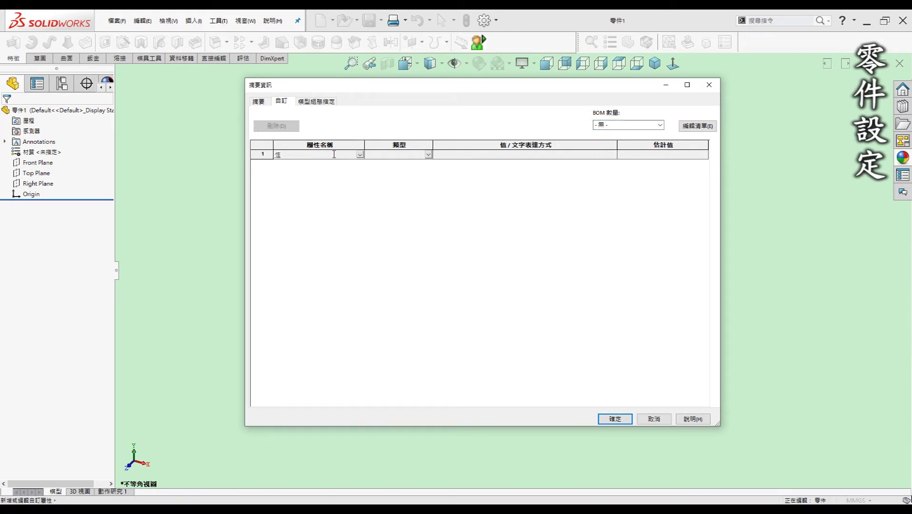
pyautogui.write('/6')
pyautogui.click(450, 156)
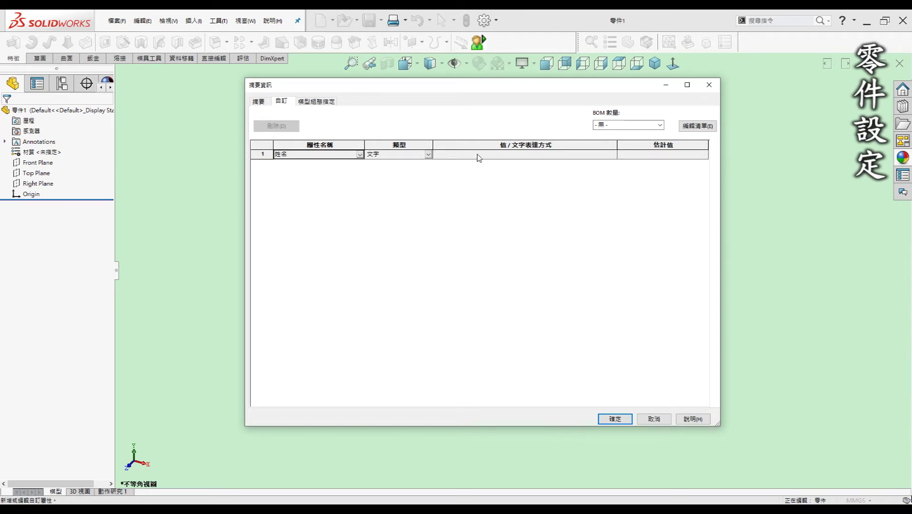
pyautogui.click(478, 155)
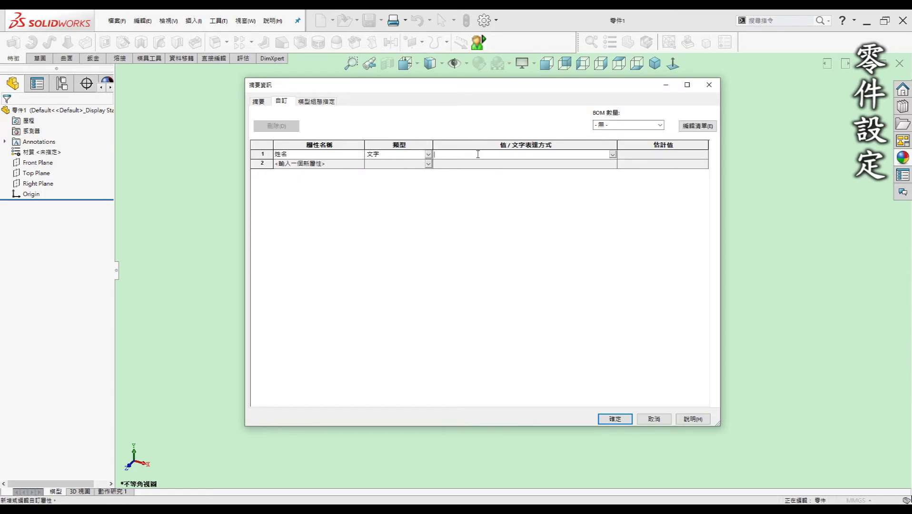
pyautogui.click(288, 155)
pyautogui.write('設計者')
pyautogui.click(446, 155)
pyautogui.write('FR')
pyautogui.press('Return')
# - Add the custom properties 品名, 料號 and 加工方式
pyautogui.click(335, 163)
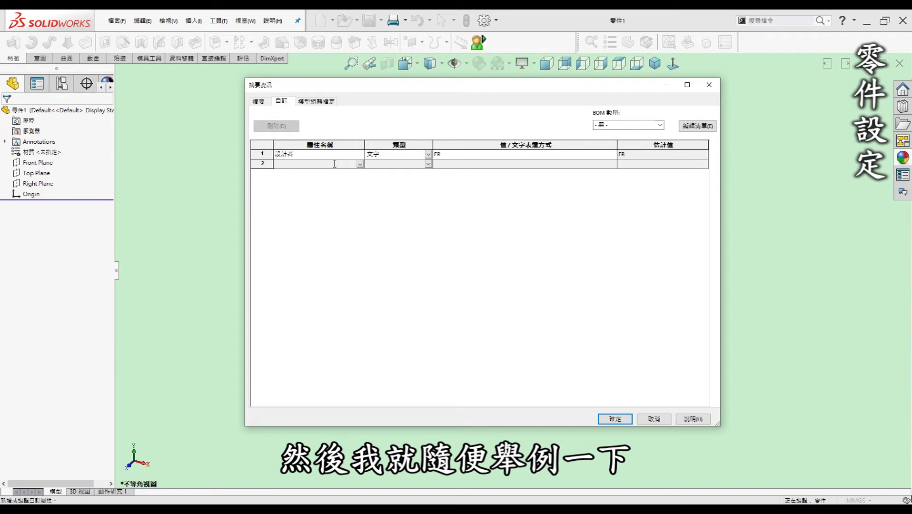
pyautogui.write('名')
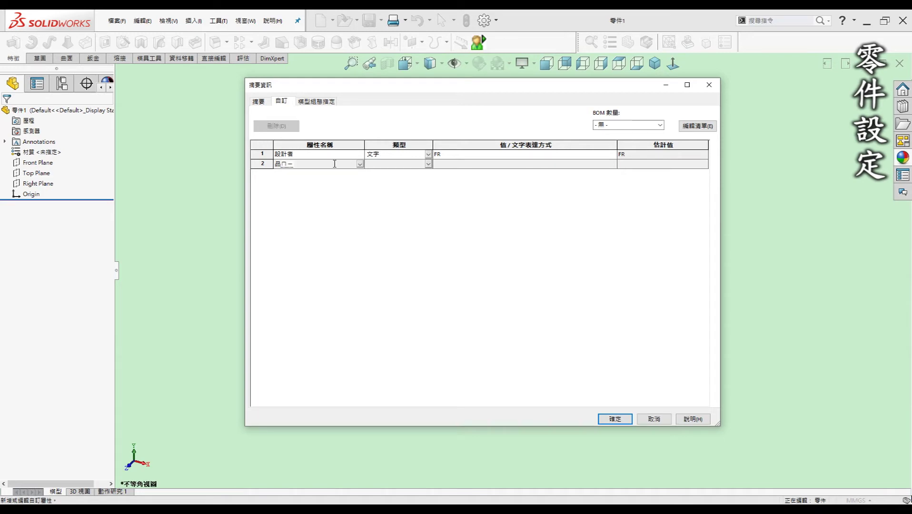
pyautogui.write('名')
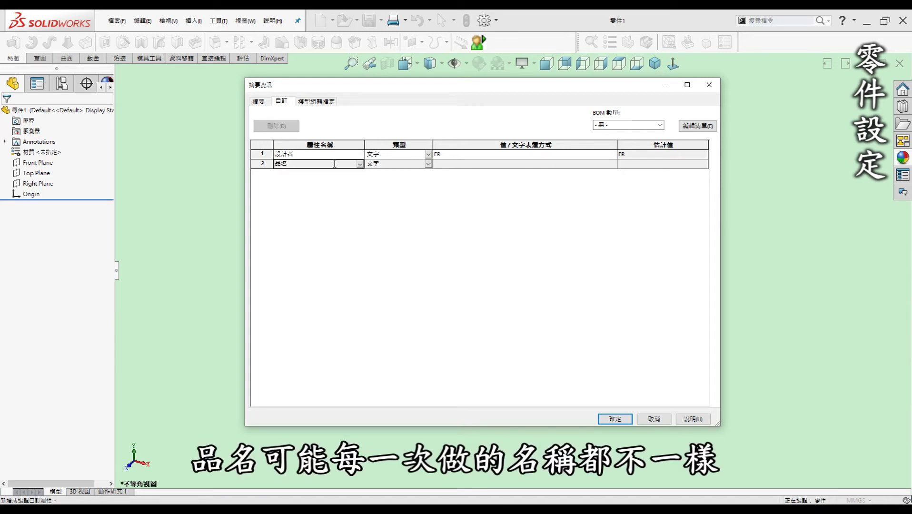
pyautogui.press('Return')
pyautogui.click(335, 174)
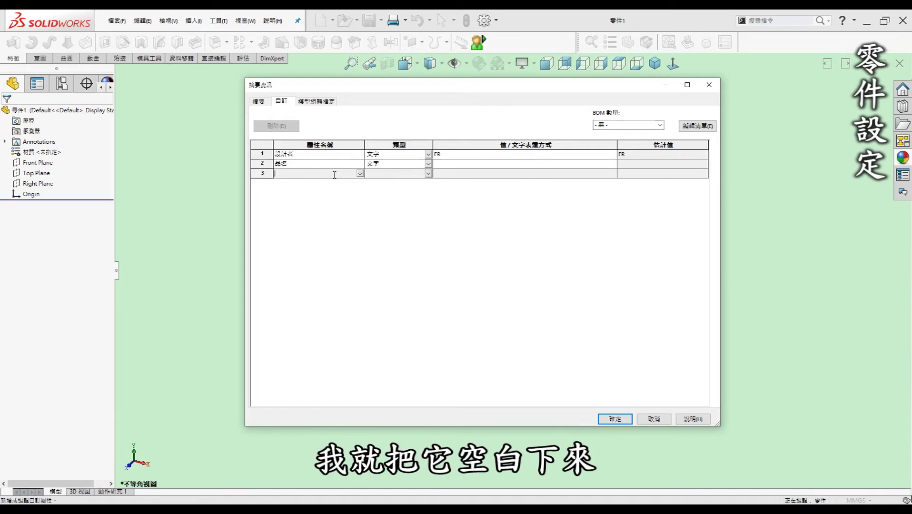
pyautogui.write('麥浩')
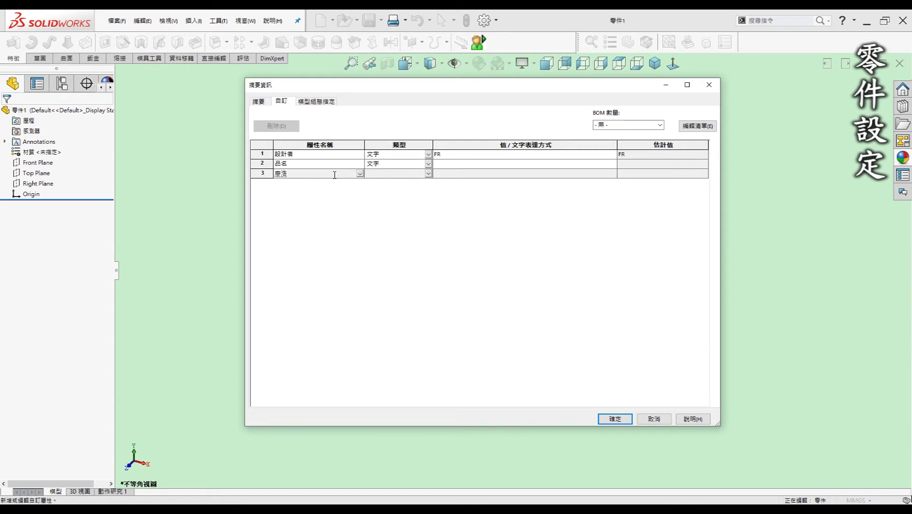
pyautogui.press('Down')
pyautogui.press('Return')
pyautogui.click(506, 177)
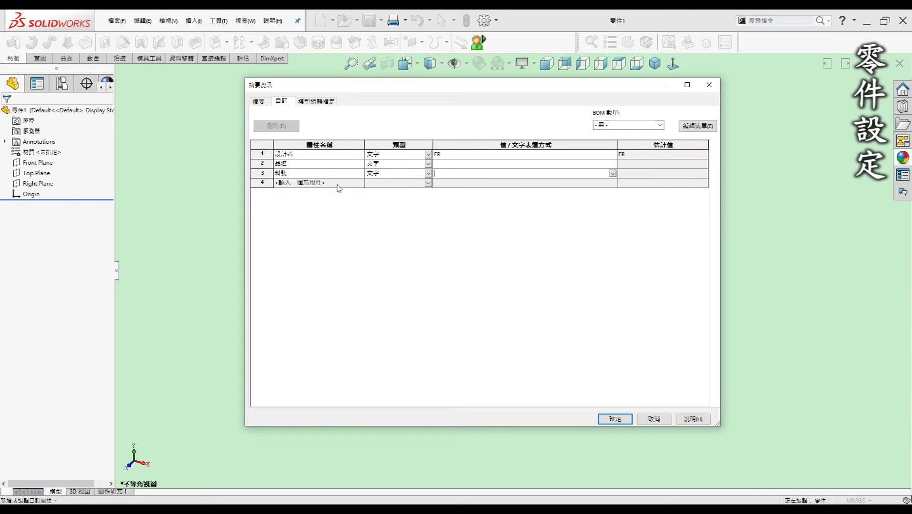
pyautogui.click(329, 184)
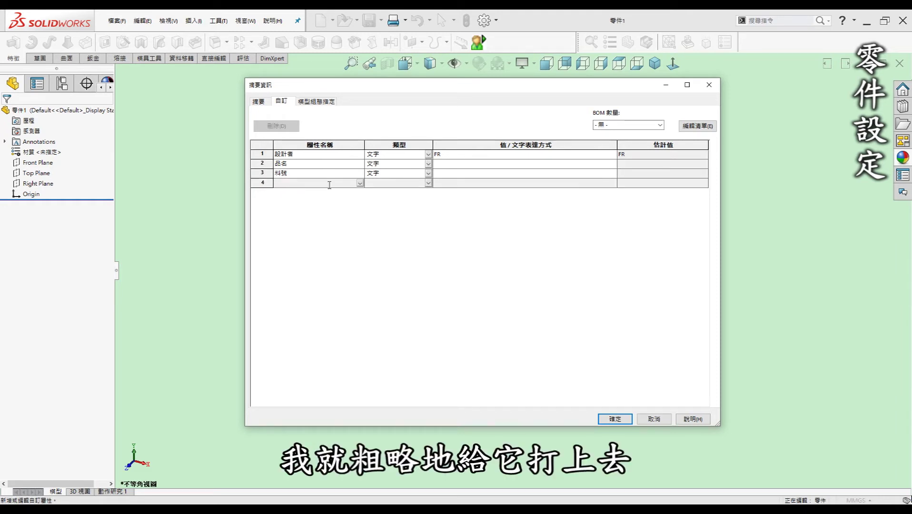
pyautogui.write('加工')
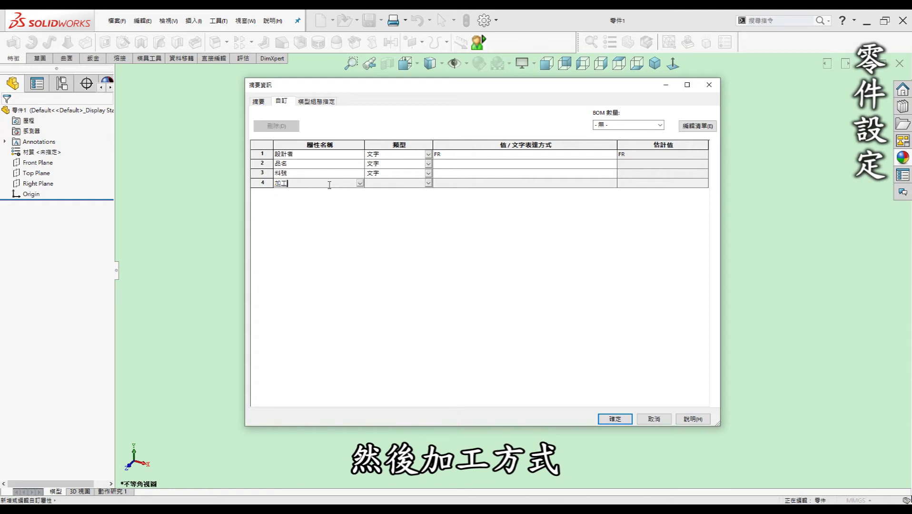
pyautogui.write('方式')
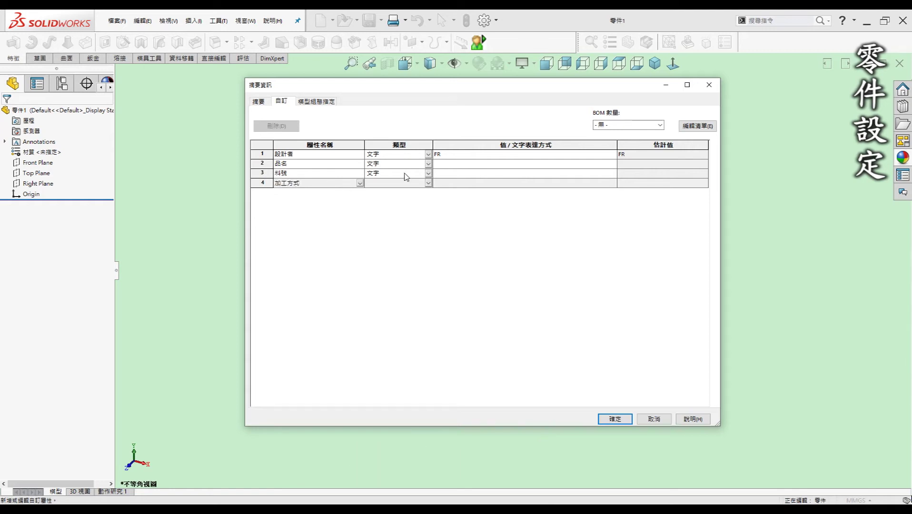
pyautogui.click(500, 175)
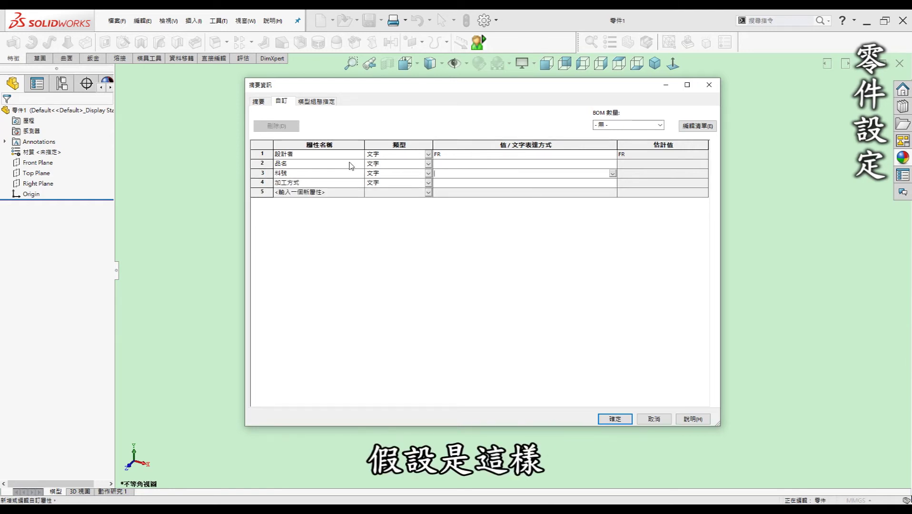
# - Set 加工方式 to 3D列印 and accept the custom properties
pyautogui.click(439, 164)
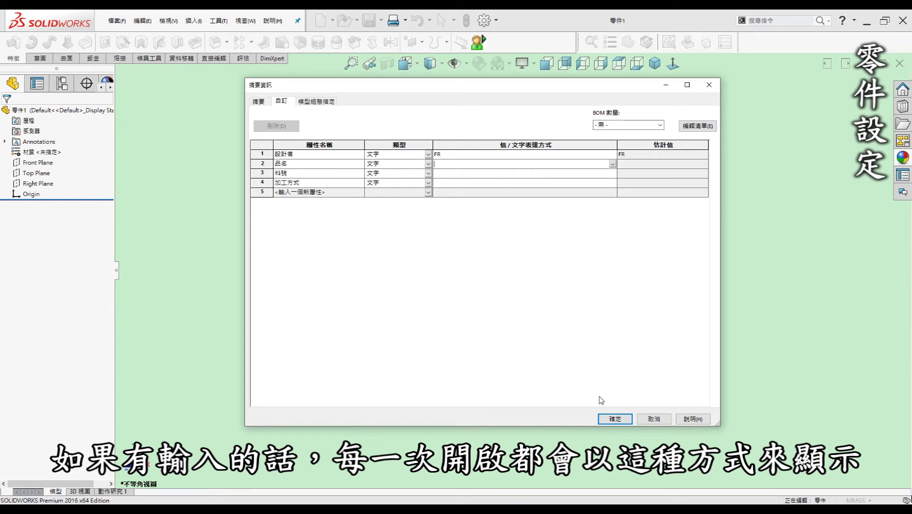
pyautogui.click(446, 184)
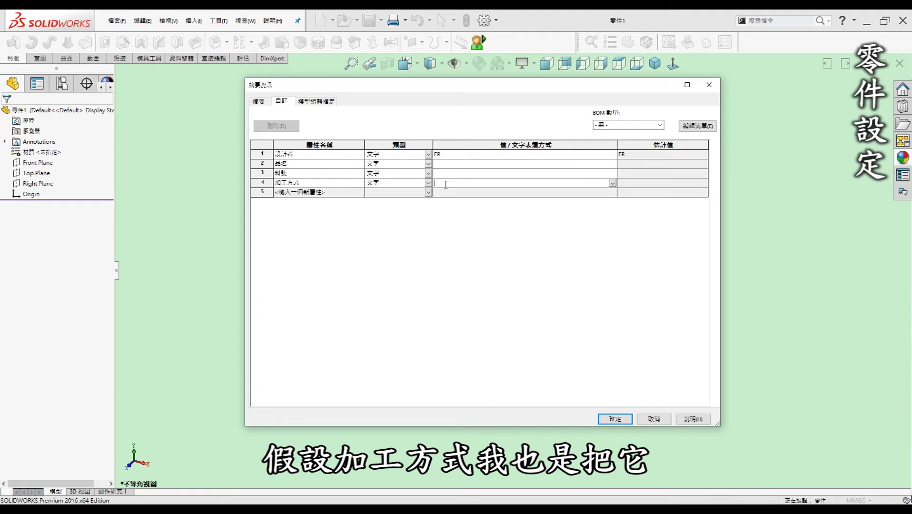
pyautogui.write('3D列印')
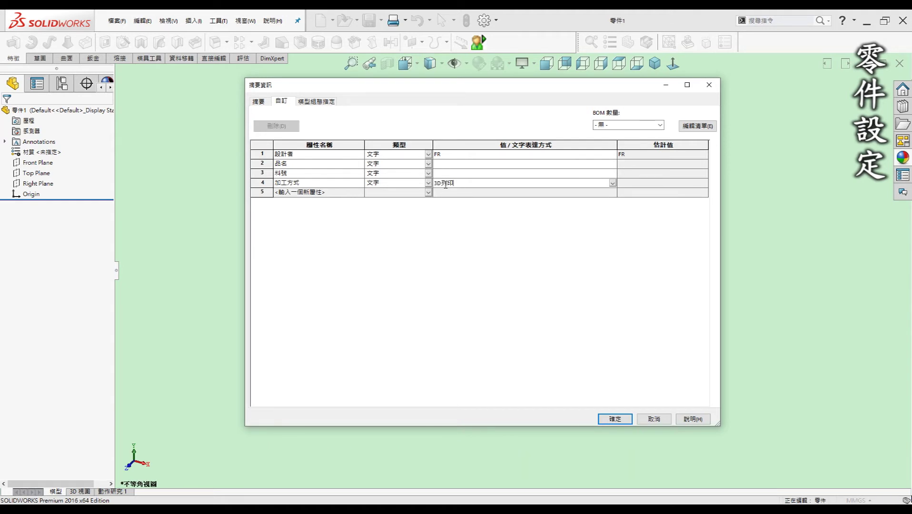
pyautogui.click(517, 175)
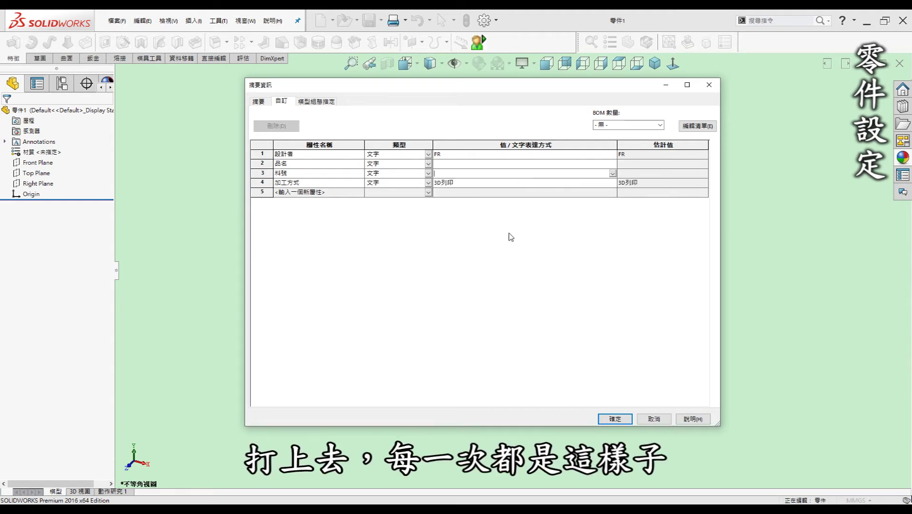
pyautogui.click(604, 419)
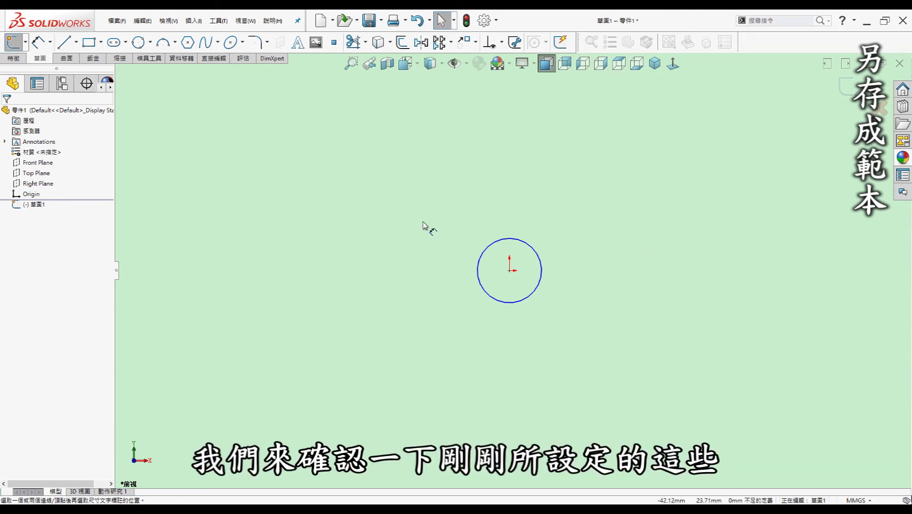
# - Dimension the test circle's diameter as Ø31.93 with Smart Dimension
pyautogui.press('d')
pyautogui.click(508, 239)
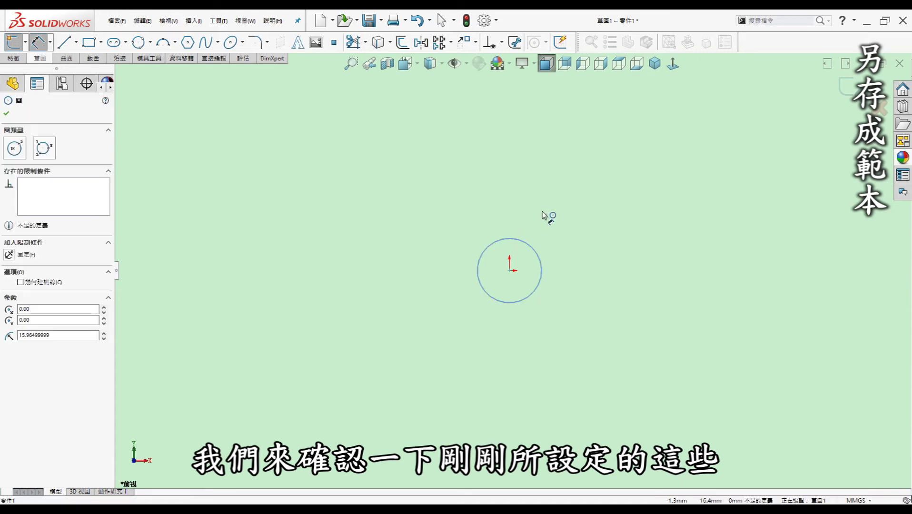
pyautogui.click(558, 213)
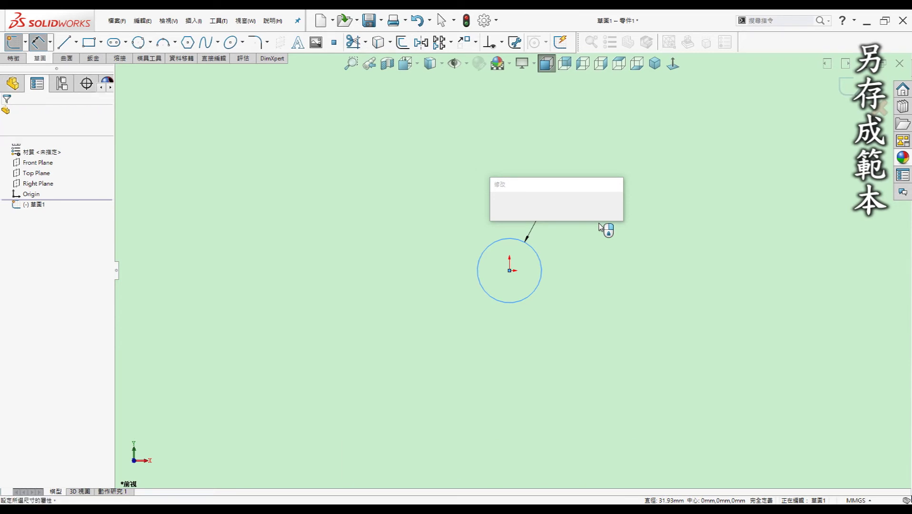
pyautogui.press('Return')
# - Reposition and inspect the Ø31.93 dimension, then exit and discard the test sketch
pyautogui.press('Escape')
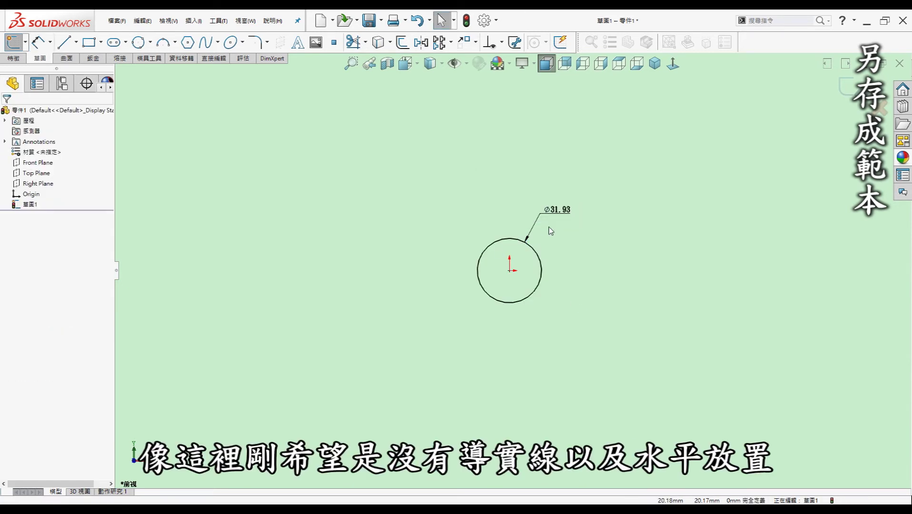
pyautogui.moveTo(559, 215); pyautogui.dragTo(560, 227)
pyautogui.click(559, 228)
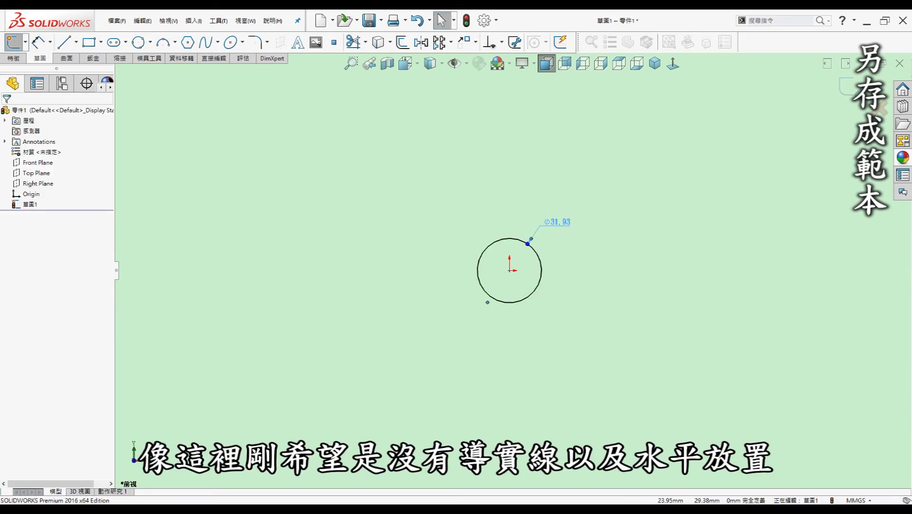
pyautogui.click(478, 217)
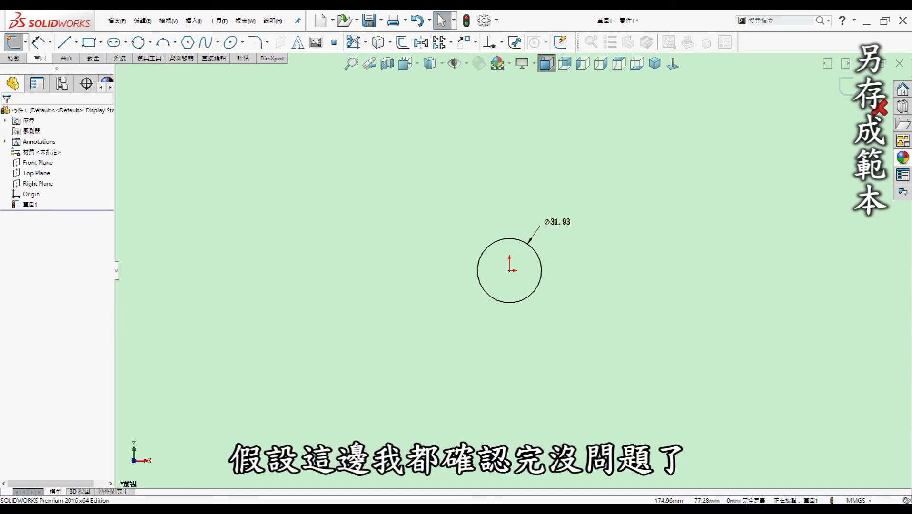
pyautogui.click(880, 106)
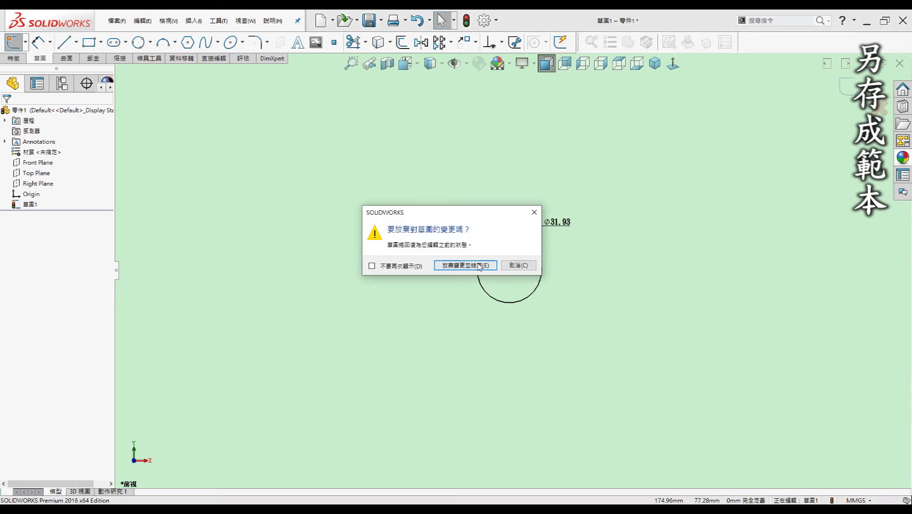
pyautogui.click(466, 264)
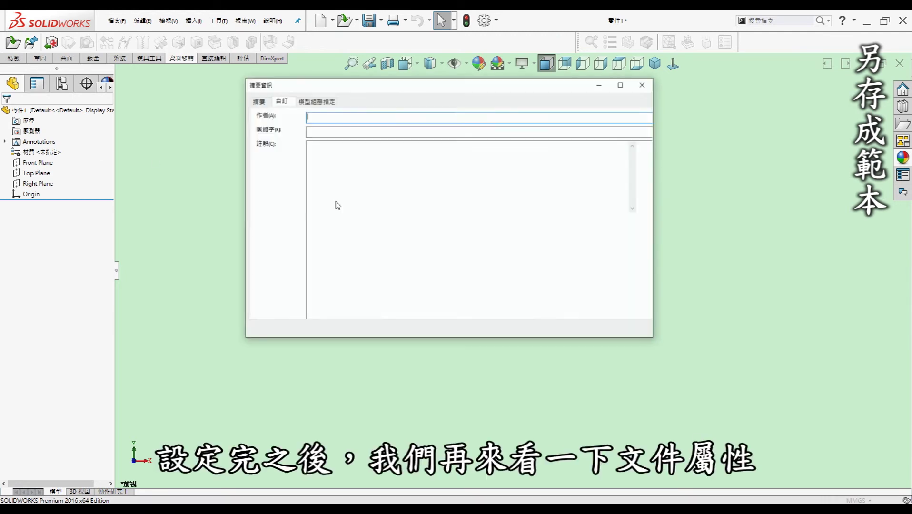
pyautogui.click(319, 156)
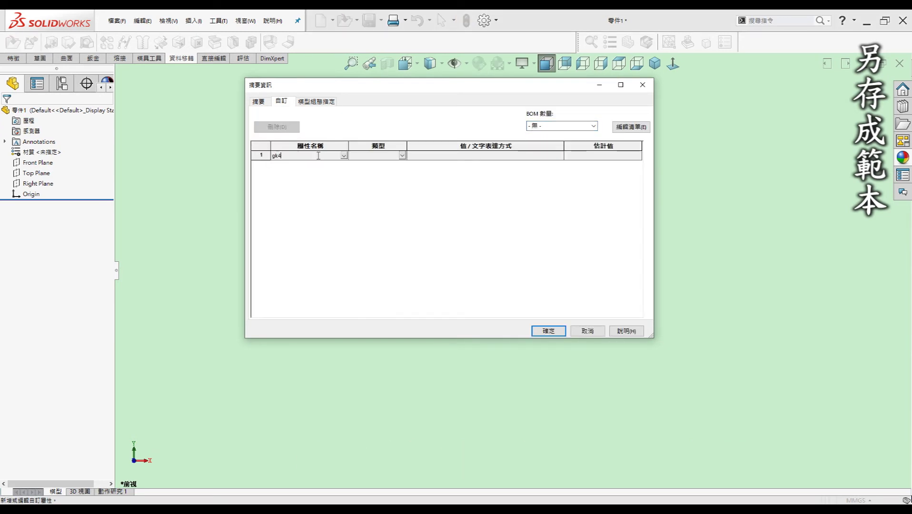
pyautogui.click(343, 164)
pyautogui.click(311, 175)
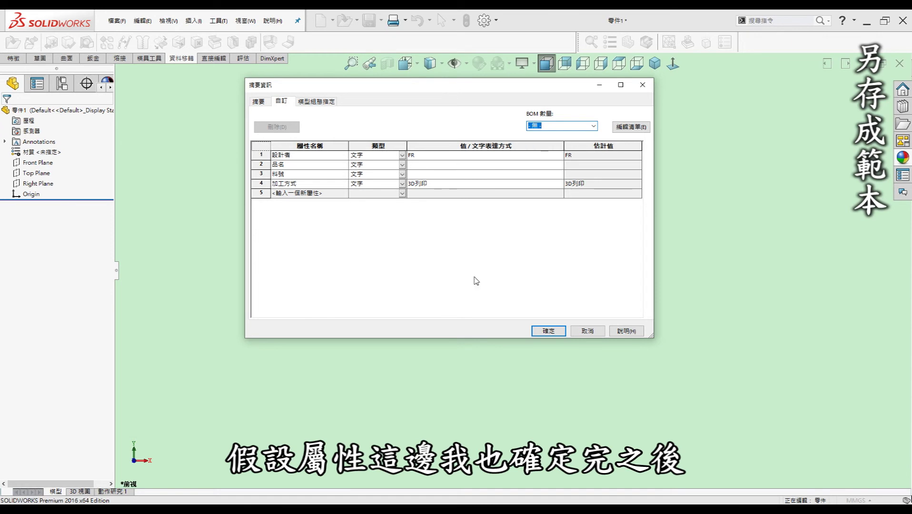
pyautogui.click(543, 331)
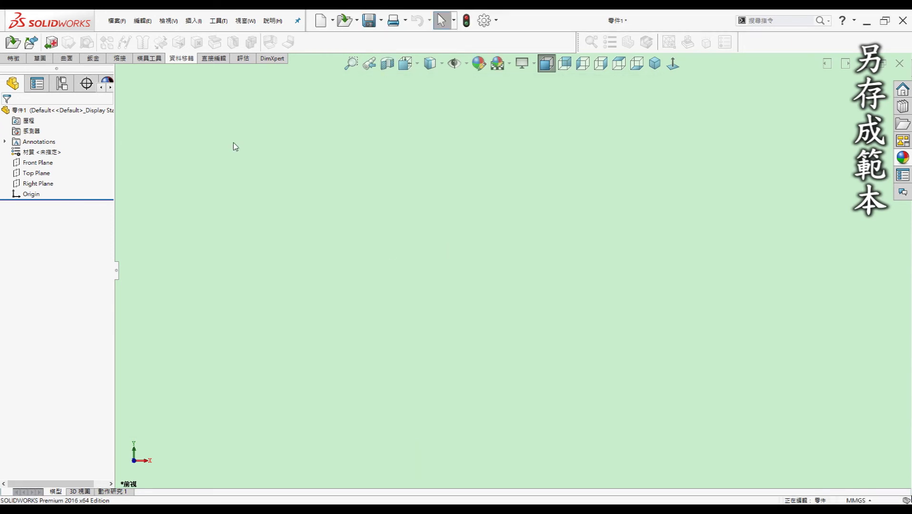
# - Save the part as a Part Templates (*.prtdot) file named 範本1
pyautogui.click(114, 21)
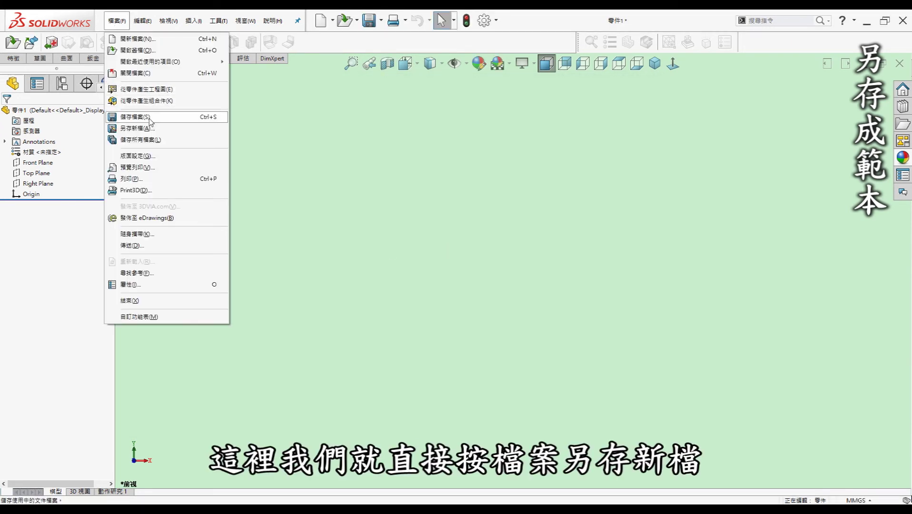
pyautogui.click(153, 129)
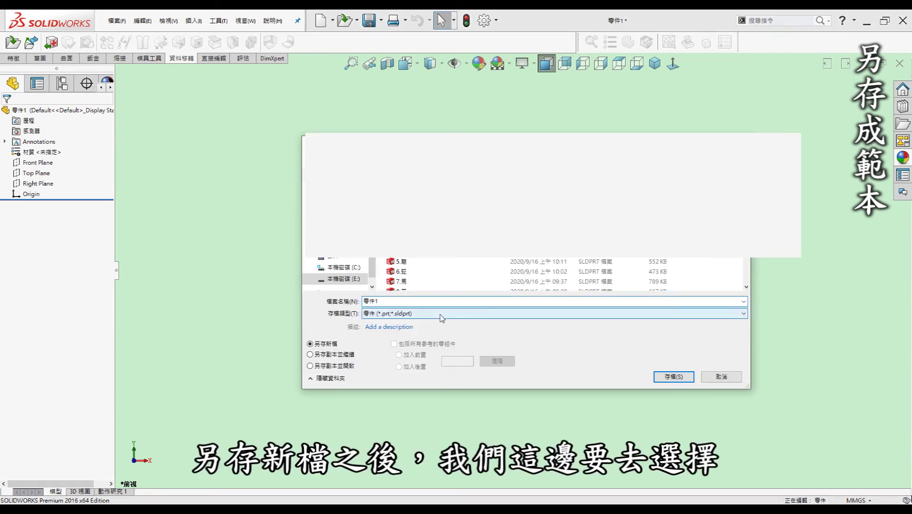
pyautogui.click(441, 314)
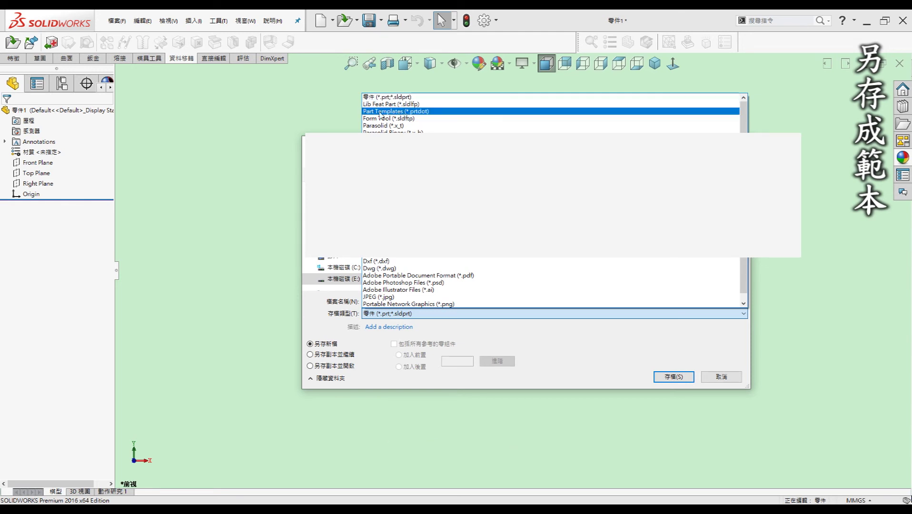
pyautogui.click(390, 112)
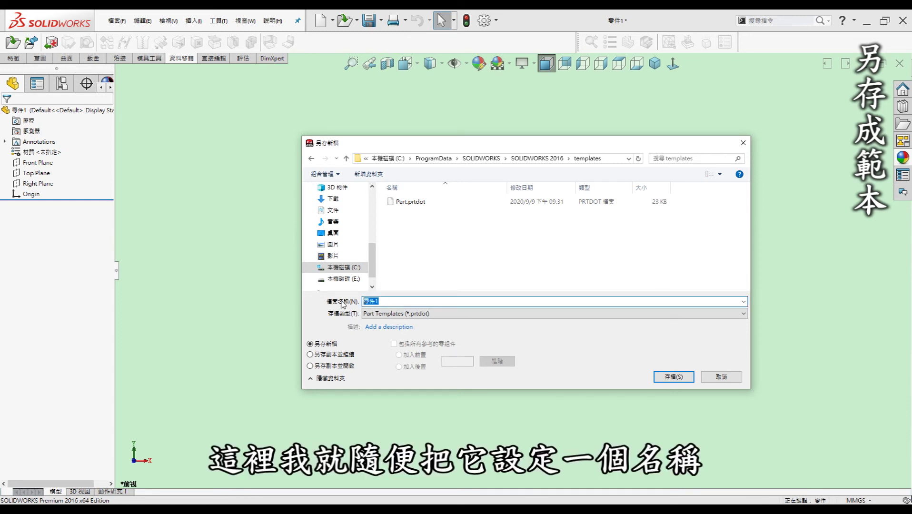
pyautogui.write('z0')
pyautogui.write('範本')
pyautogui.write('1')
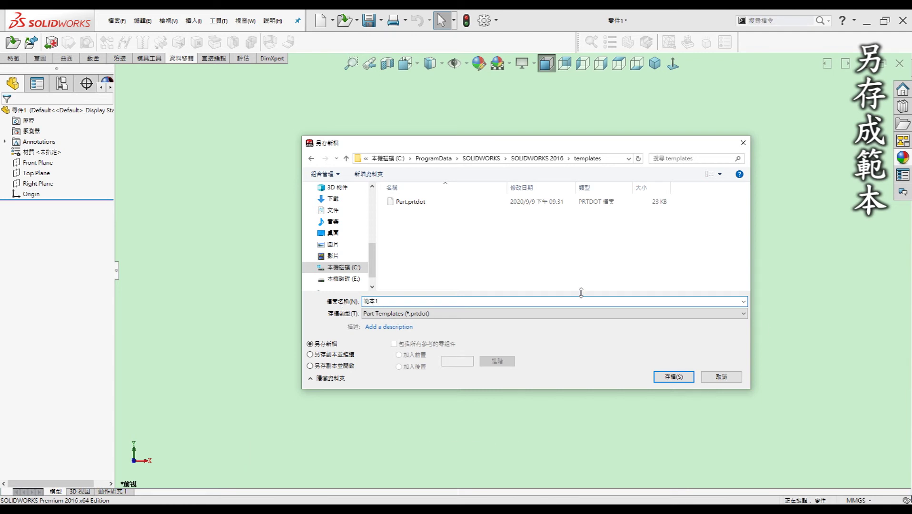
pyautogui.click(679, 378)
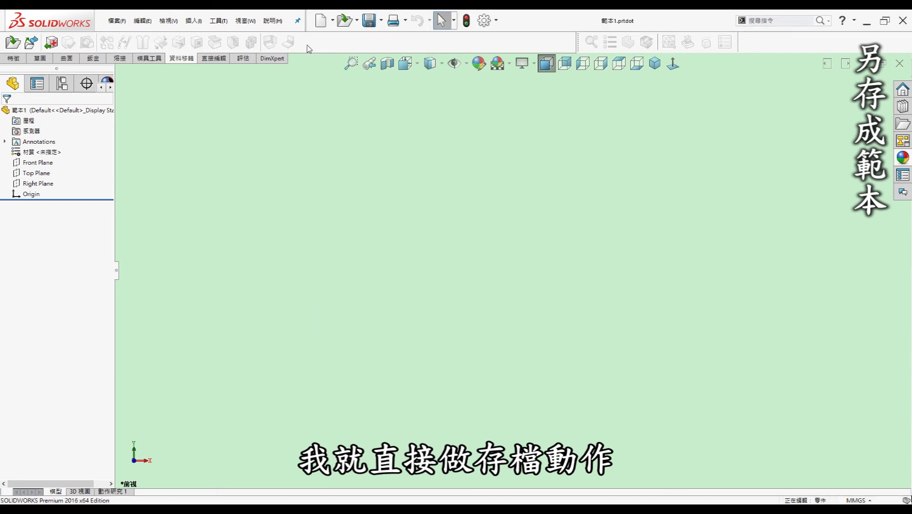
# - Create new part 零件2 from the 範本1 template, then cancel its Summary Information dialog
pyautogui.click(321, 23)
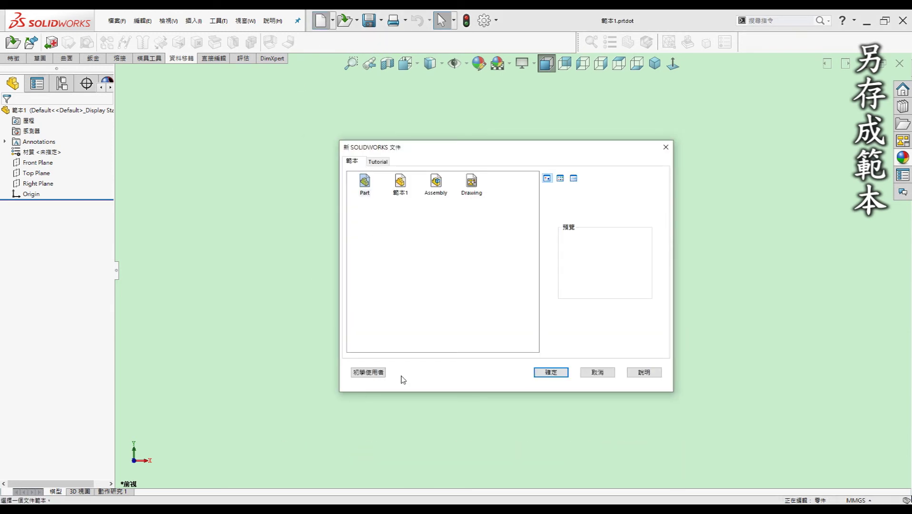
pyautogui.click(402, 184)
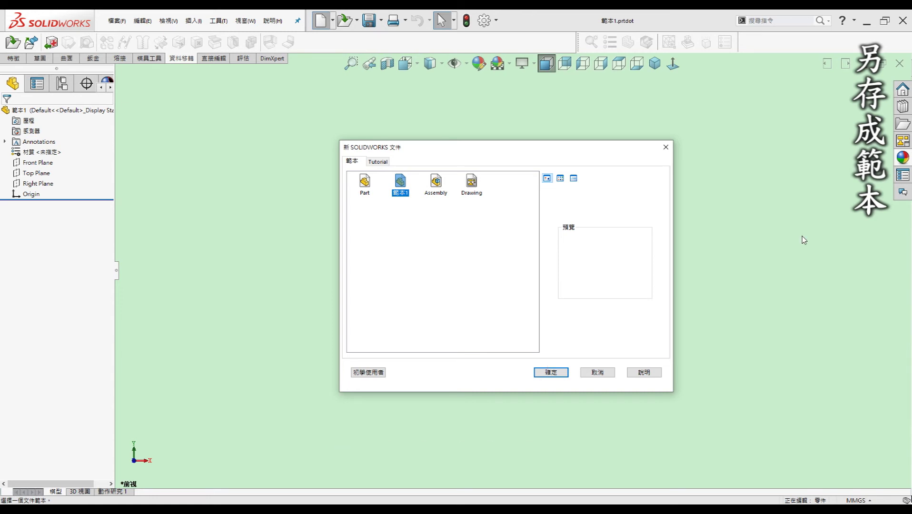
pyautogui.click(552, 373)
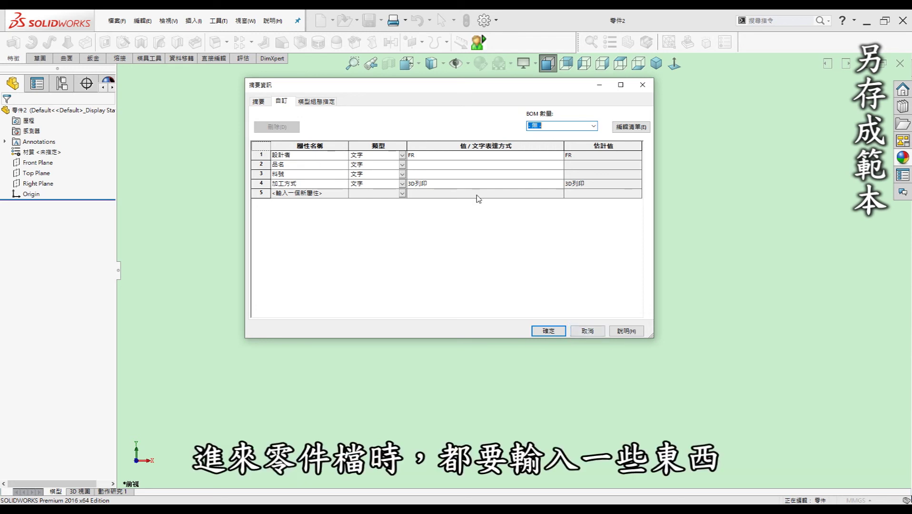
pyautogui.click(583, 333)
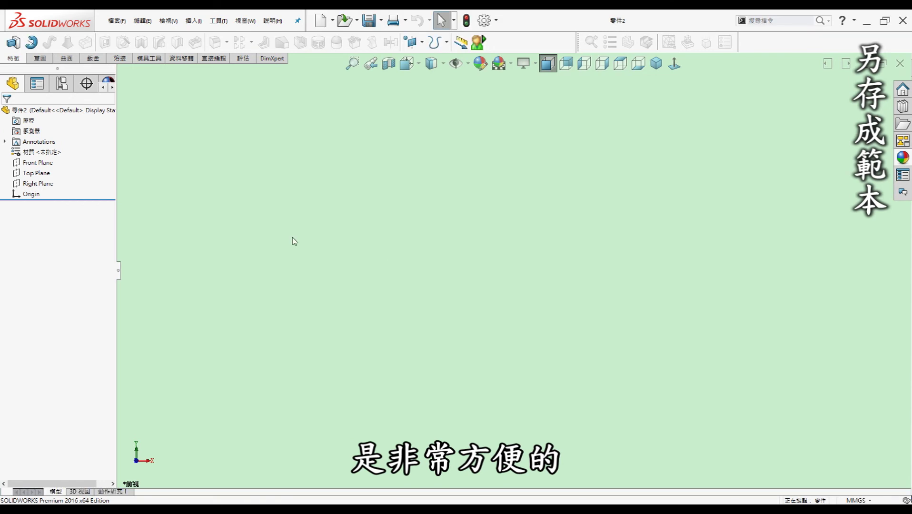